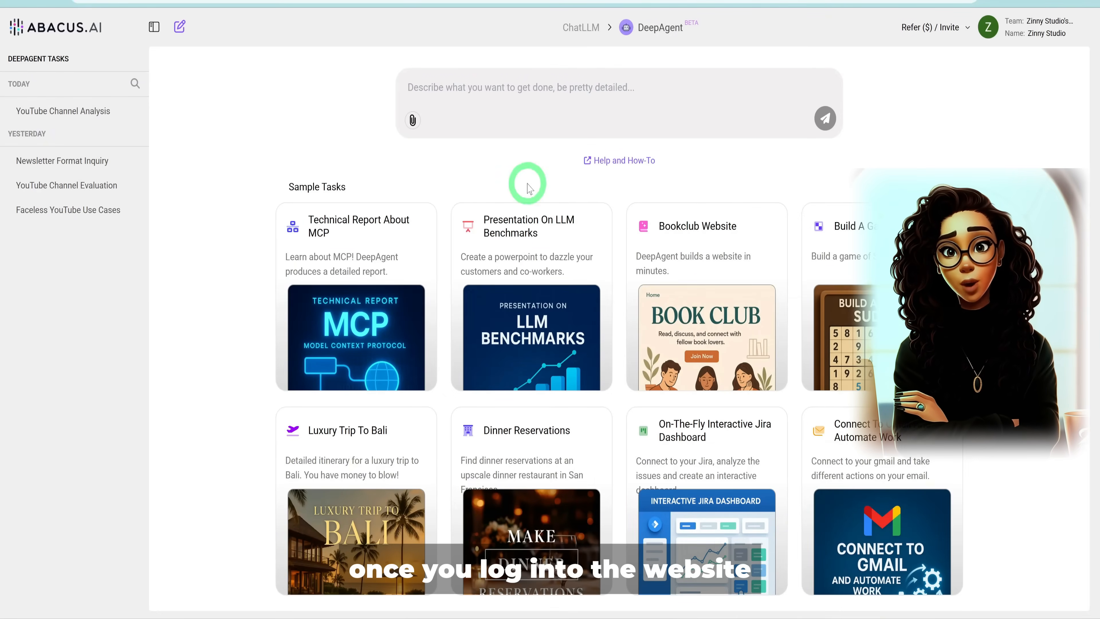
Return to the ChatLLM home page, open DeepAgent, and activate its task description field
{"action": "left_click", "coordinate": [77, 22]}
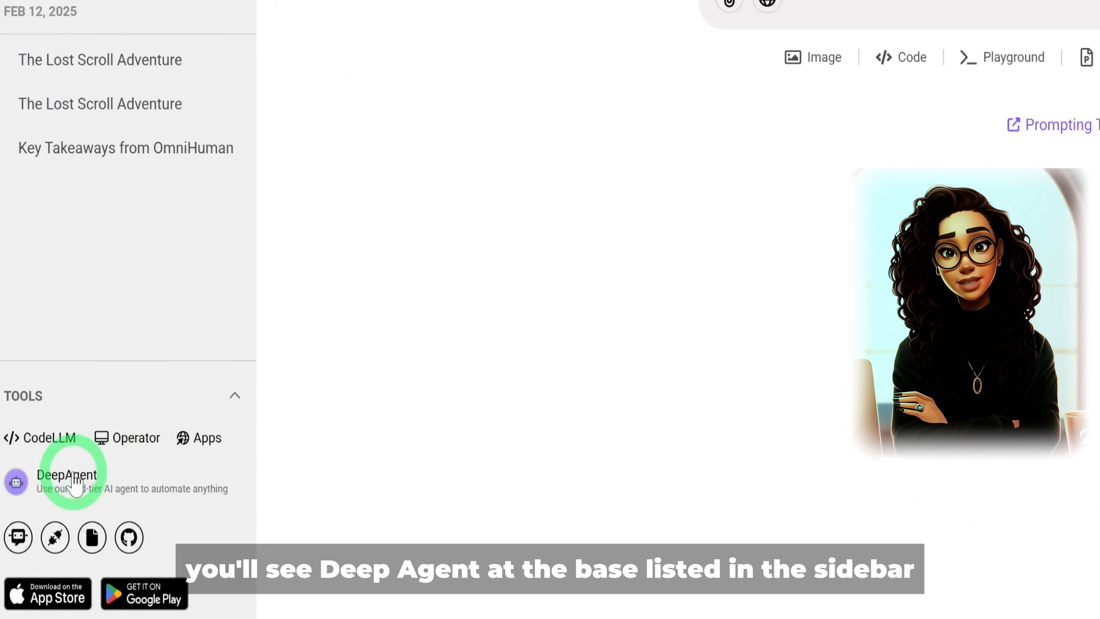
{"action": "left_click", "coordinate": [69, 481]}
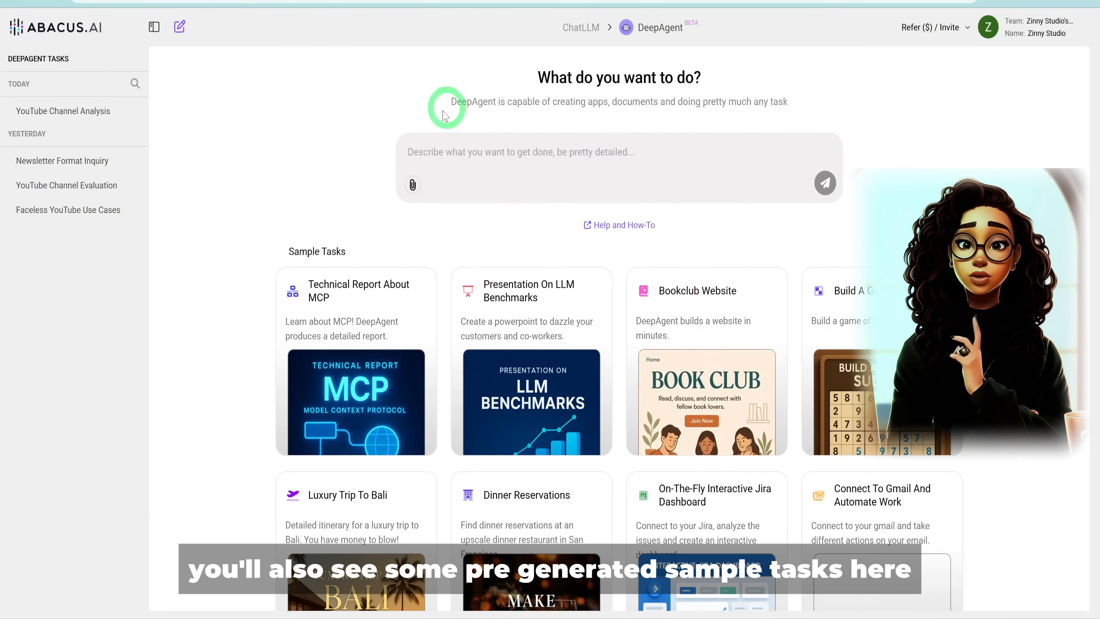
{"action": "left_click", "coordinate": [629, 161]}
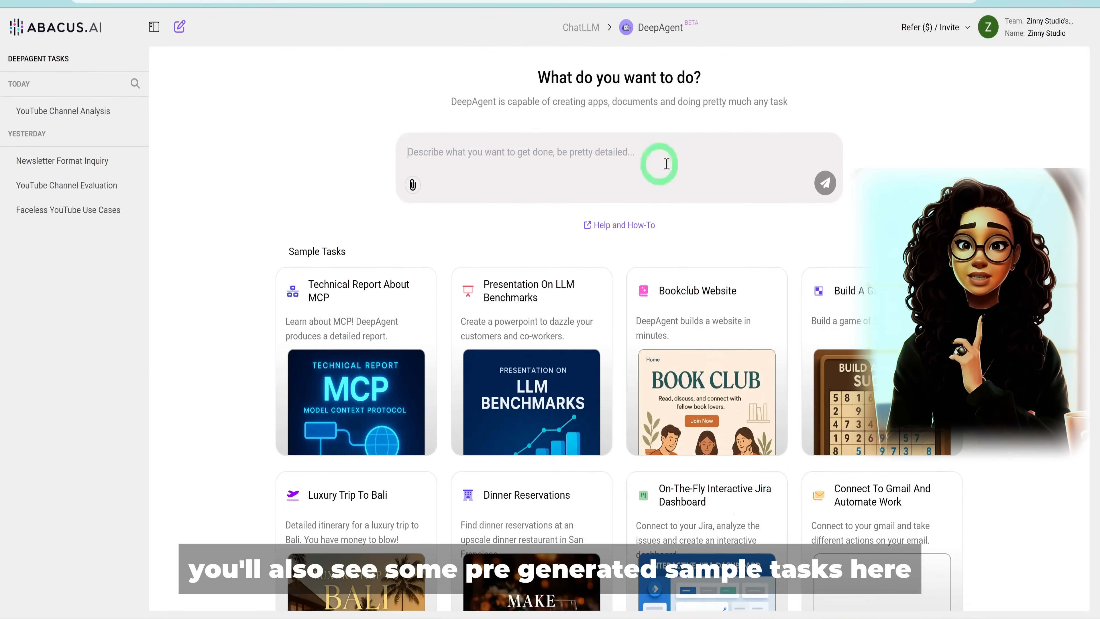
{"action": "scroll", "coordinate": [714, 135], "scroll_direction": "down", "scroll_amount": 1}
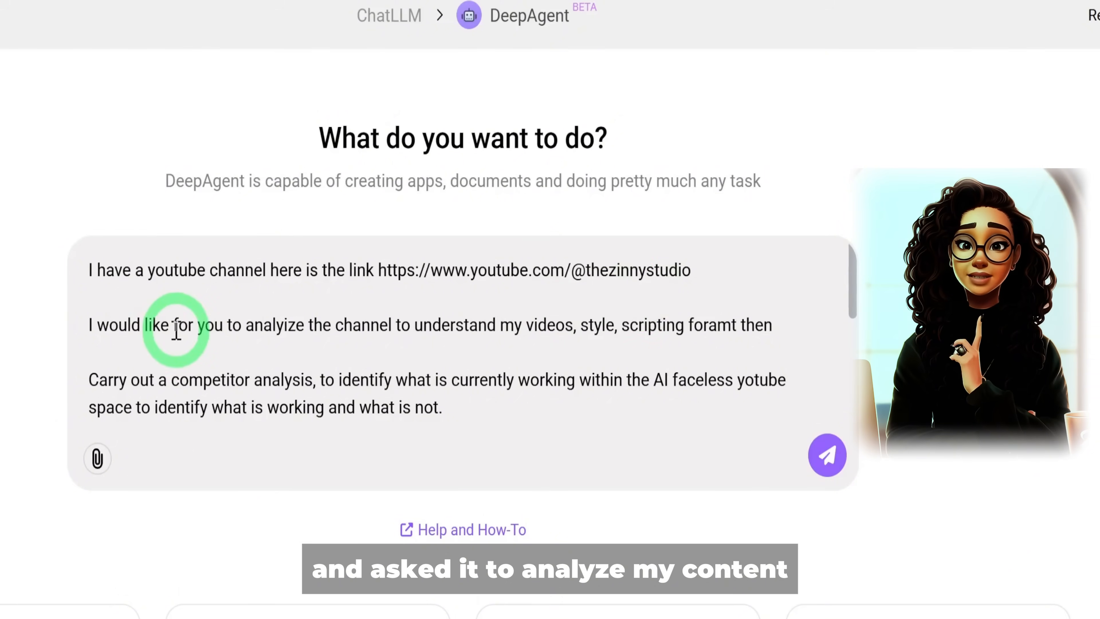
Correct the misspelled words in the prompt's first paragraphs to "analyze", "format" and "youtube"
{"action": "left_click", "coordinate": [293, 325]}
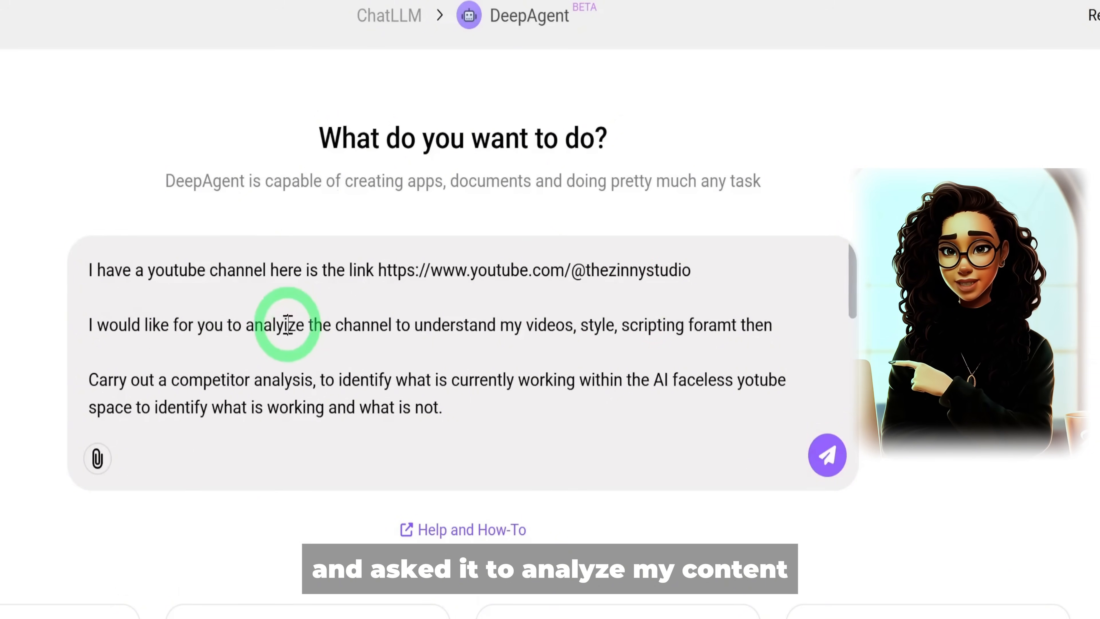
{"action": "key", "text": "BackSpace"}
{"action": "key", "text": "ctrl+Right"}
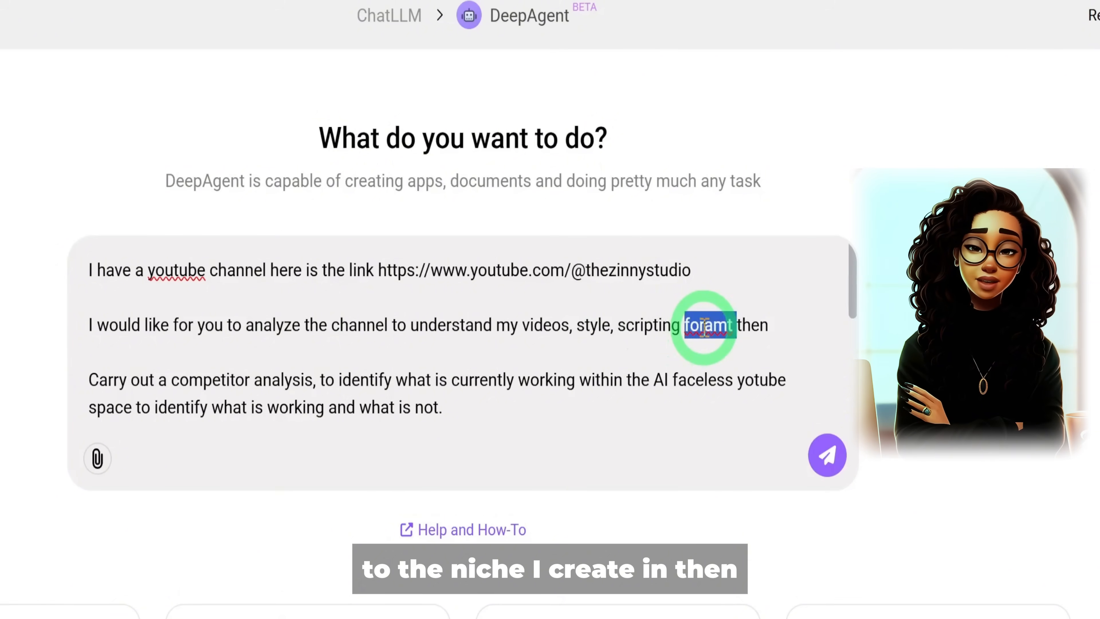
{"action": "type", "text": "format"}
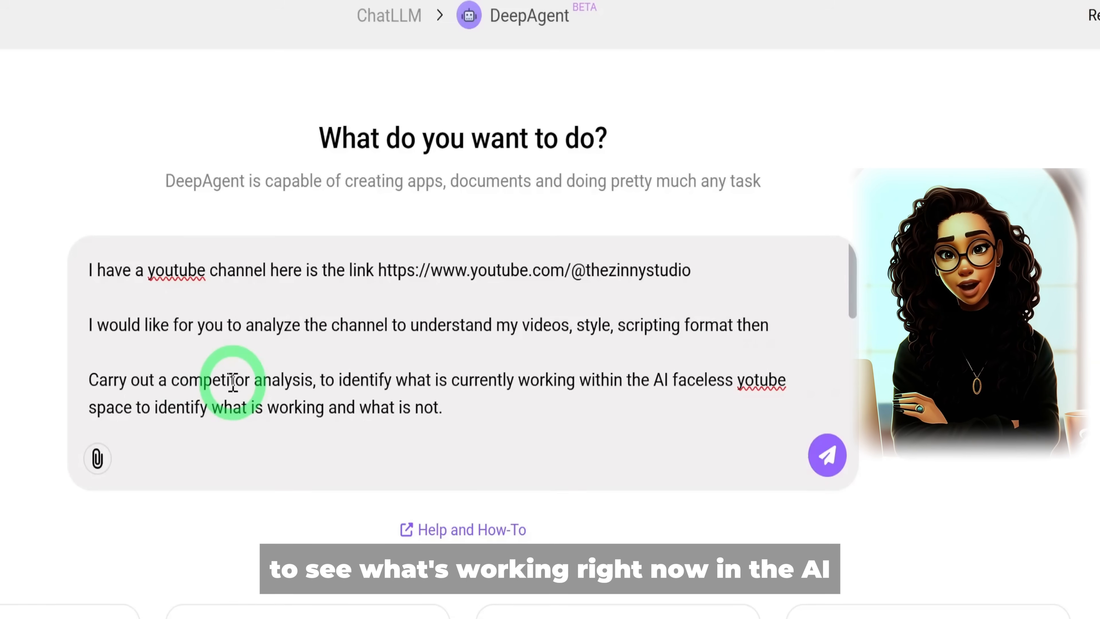
{"action": "left_click", "coordinate": [755, 381]}
{"action": "type", "text": "u"}
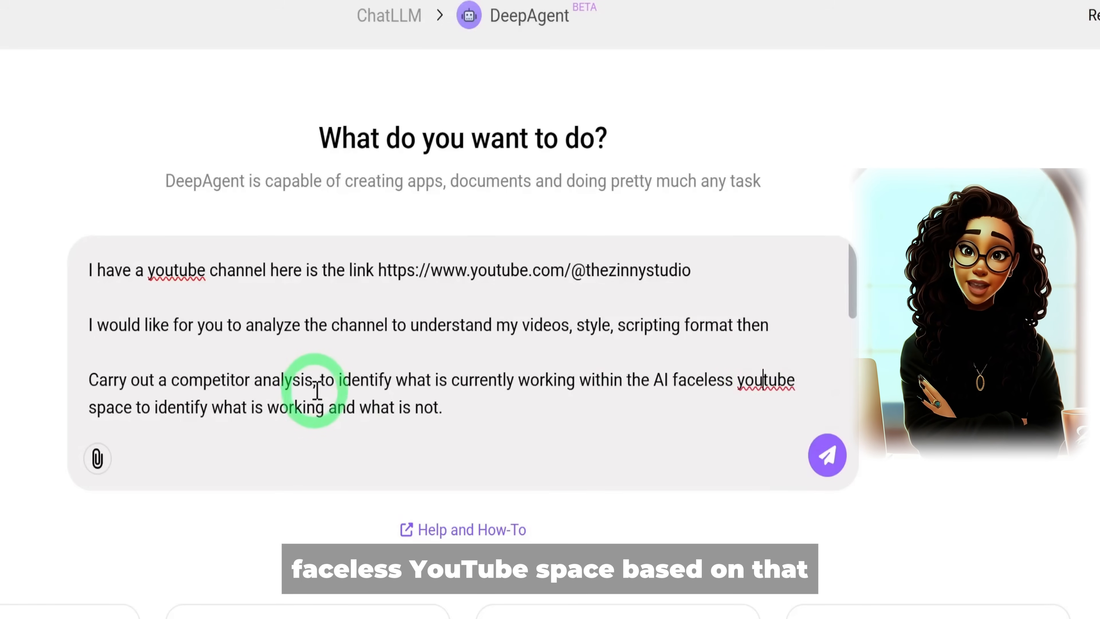
Add the word "video" after "then a script draft for each" in the prompt
{"action": "scroll", "coordinate": [314, 390], "scroll_direction": "down", "scroll_amount": 2}
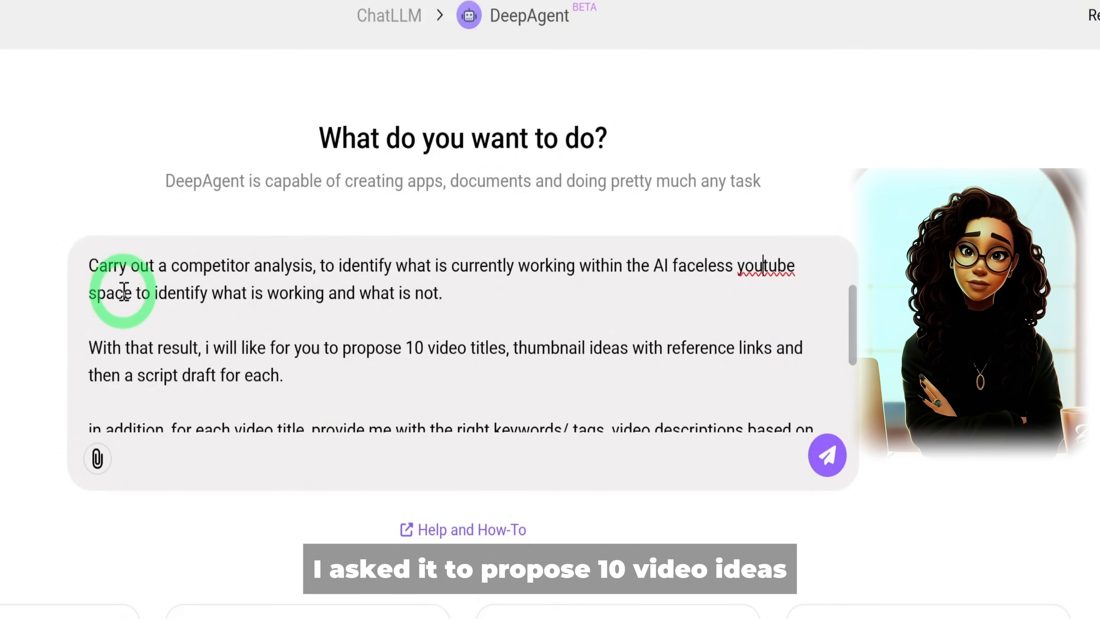
{"action": "scroll", "coordinate": [372, 305], "scroll_direction": "down", "scroll_amount": 2}
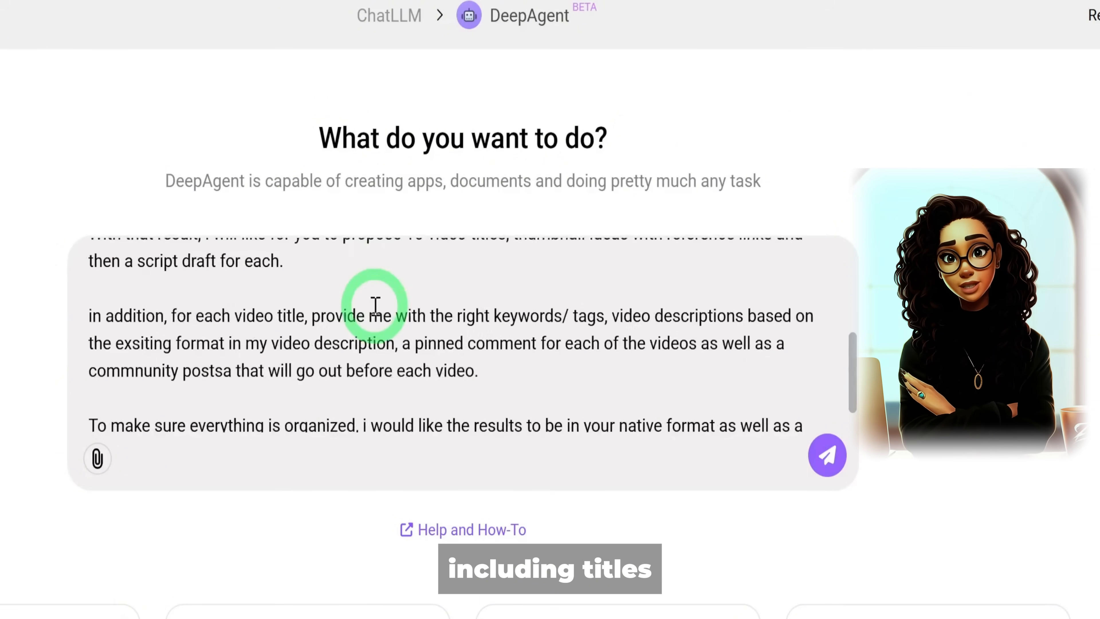
{"action": "scroll", "coordinate": [260, 309], "scroll_direction": "up", "scroll_amount": 2}
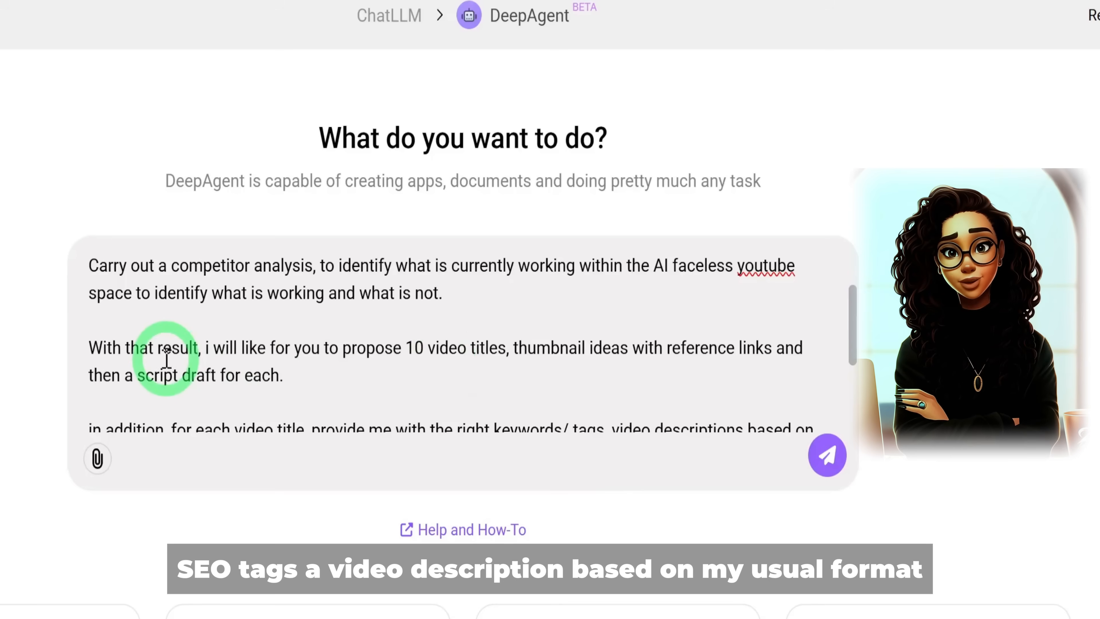
{"action": "left_click", "coordinate": [285, 375]}
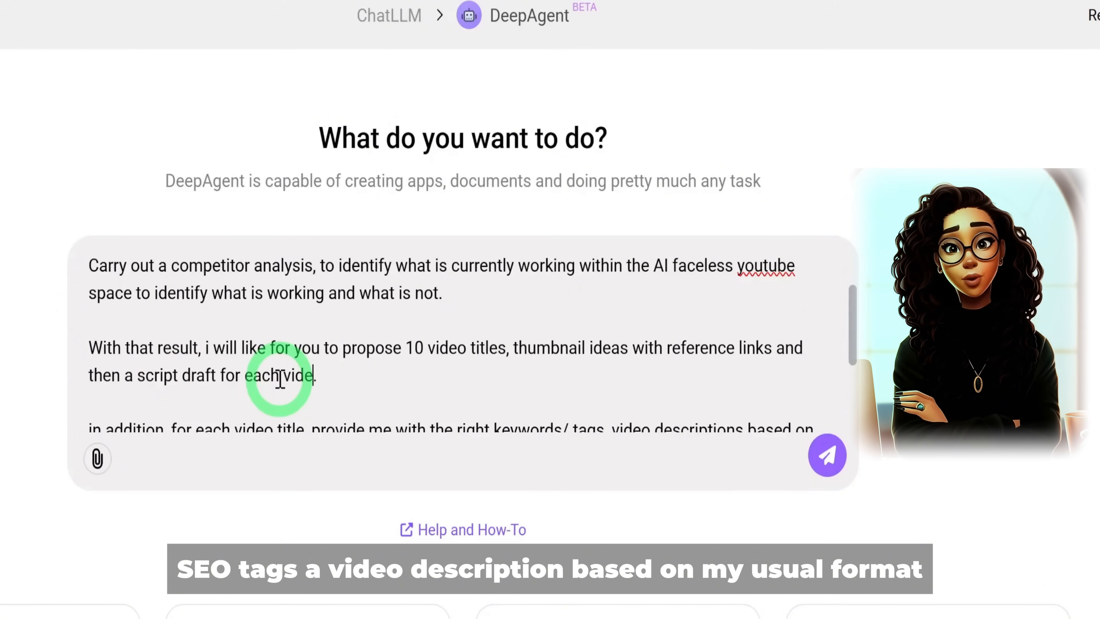
Correct the misspelled words in the "in addition" paragraph to "existing", "community" and "posts"
{"action": "scroll", "coordinate": [303, 381], "scroll_direction": "down", "scroll_amount": 3}
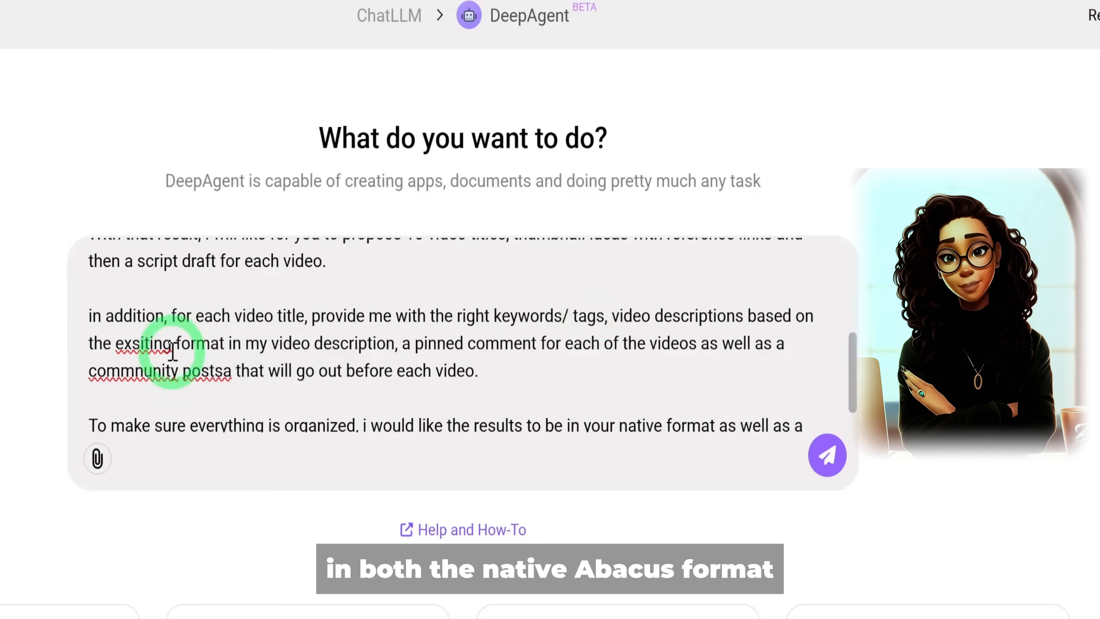
{"action": "right_click", "coordinate": [162, 352]}
{"action": "left_click", "coordinate": [195, 373]}
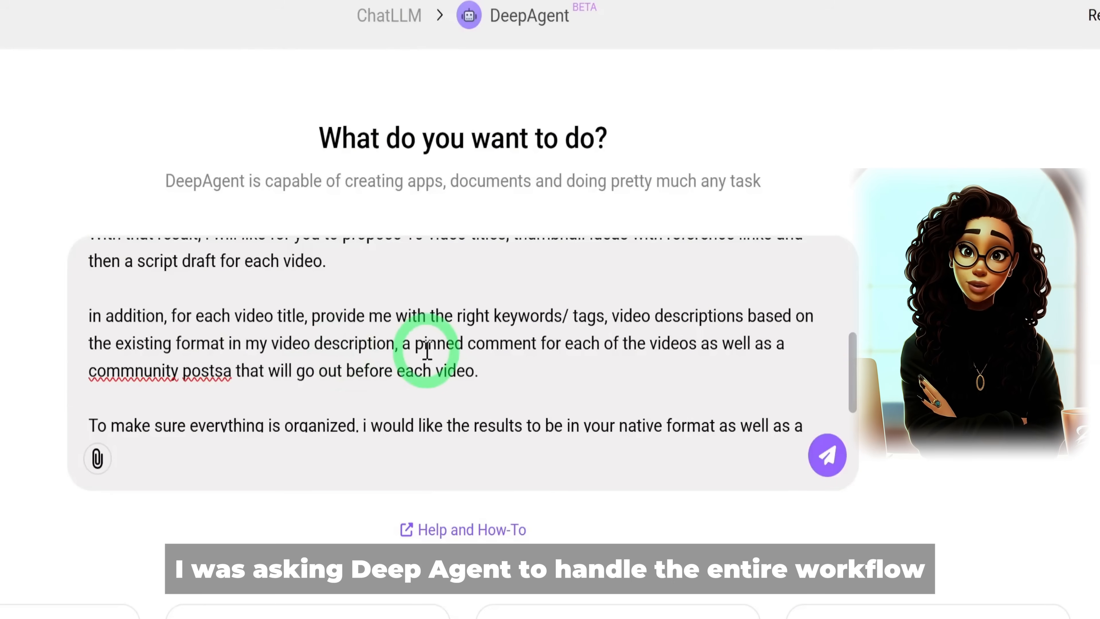
{"action": "right_click", "coordinate": [108, 374]}
{"action": "left_click", "coordinate": [159, 400]}
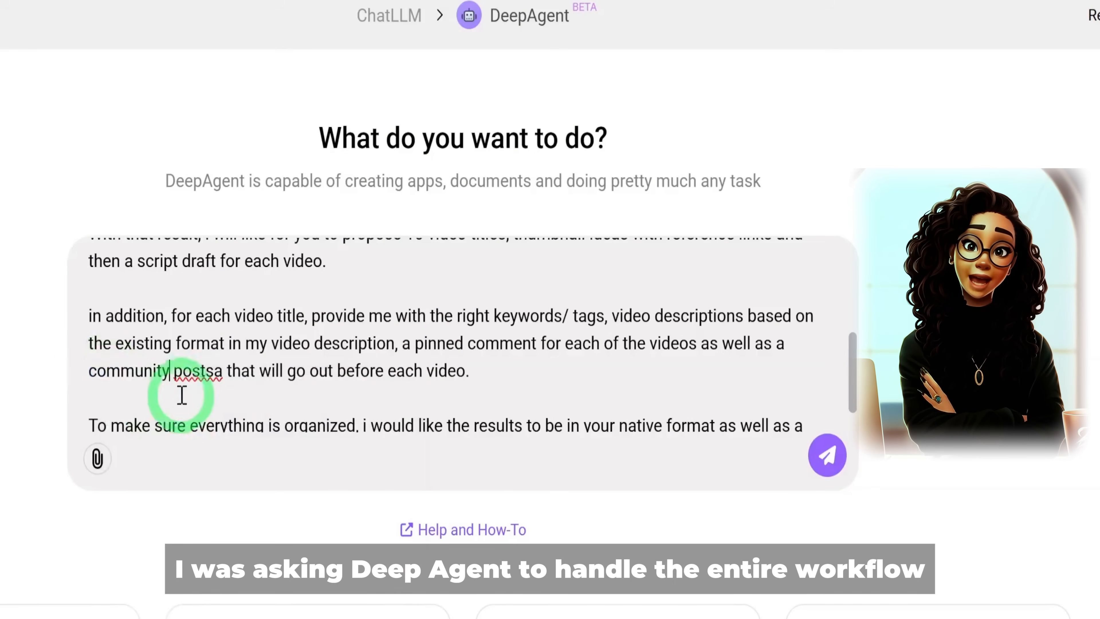
{"action": "right_click", "coordinate": [189, 383]}
{"action": "right_click", "coordinate": [190, 374]}
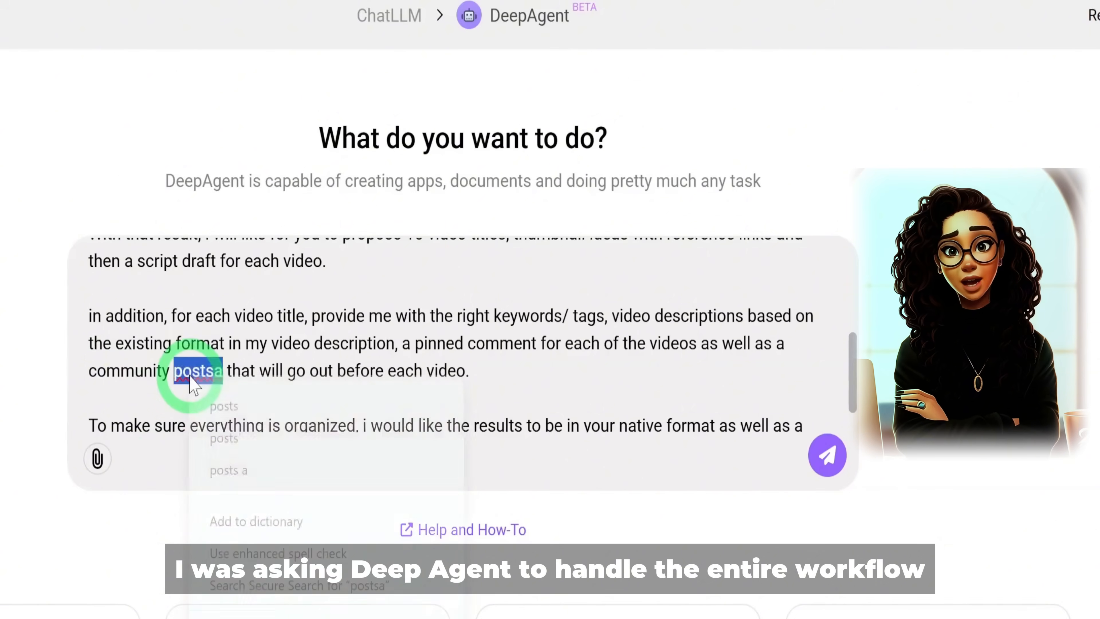
{"action": "left_click", "coordinate": [224, 405]}
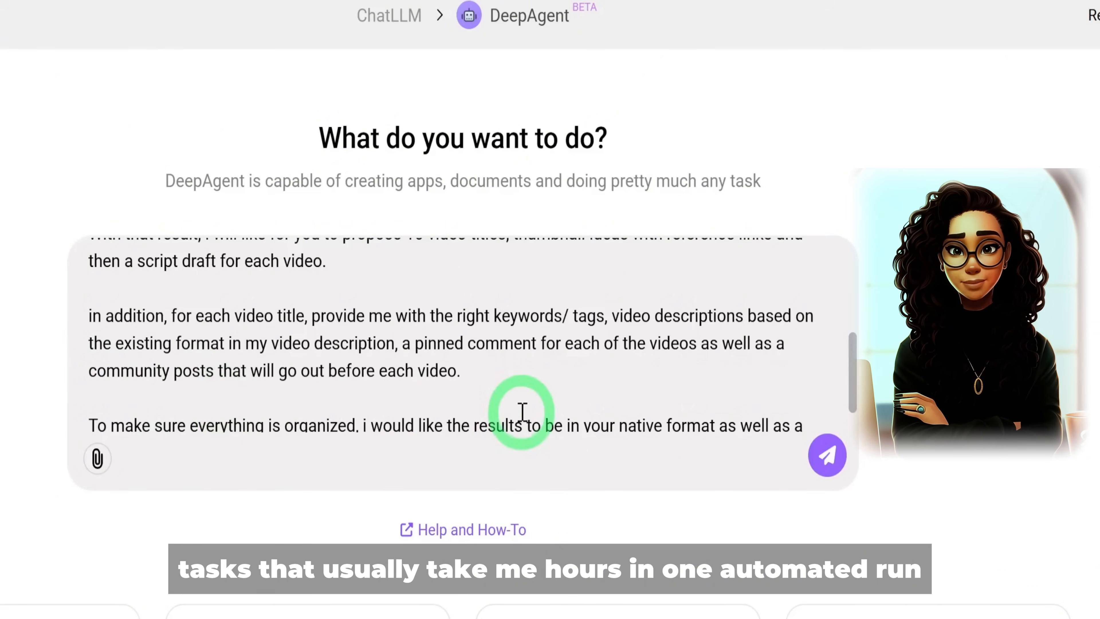
Submit the completed channel and competitor analysis prompt to DeepAgent
{"action": "scroll", "coordinate": [436, 361], "scroll_direction": "down", "scroll_amount": 1}
{"action": "scroll", "coordinate": [123, 393], "scroll_direction": "down", "scroll_amount": 3}
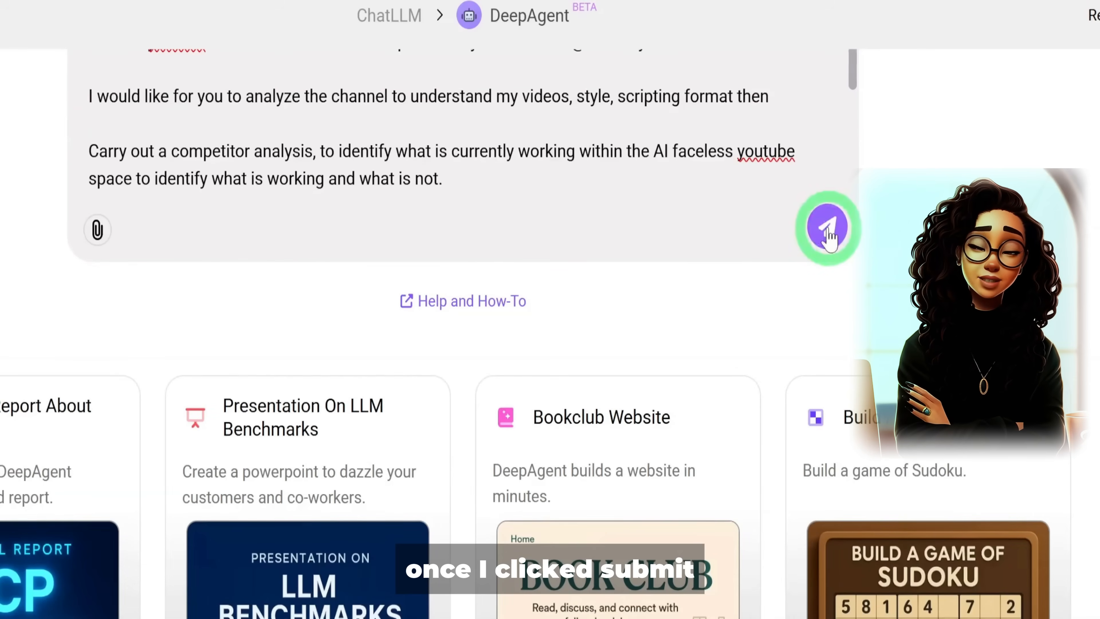
{"action": "left_click", "coordinate": [827, 228]}
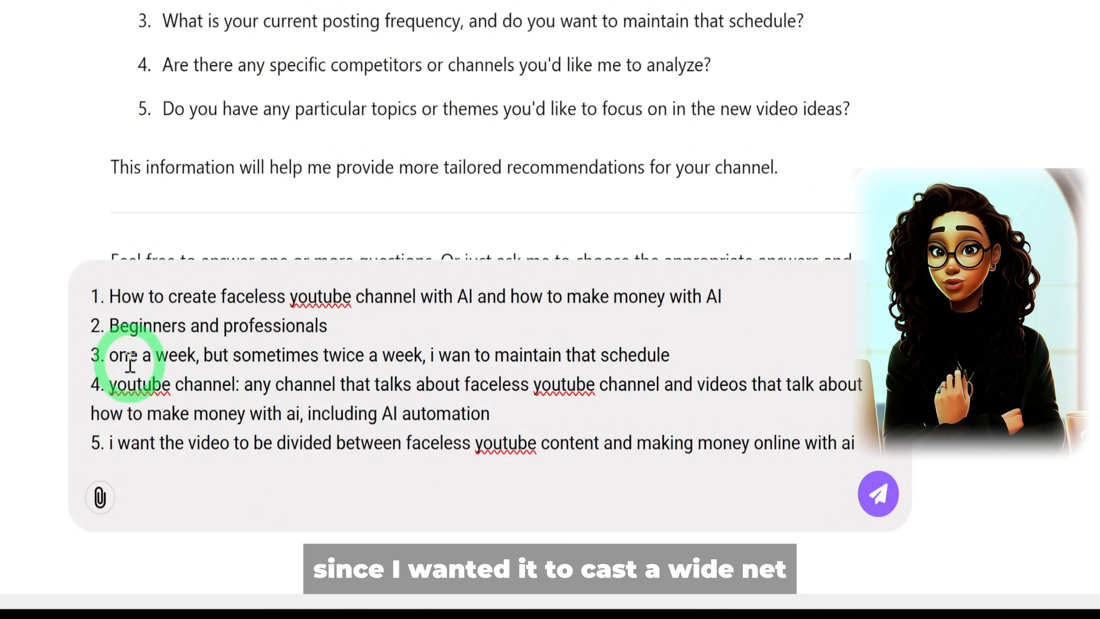
Correct the third answer to read "once a week" and submit the answers to the follow-up questions
{"action": "type", "text": "c"}
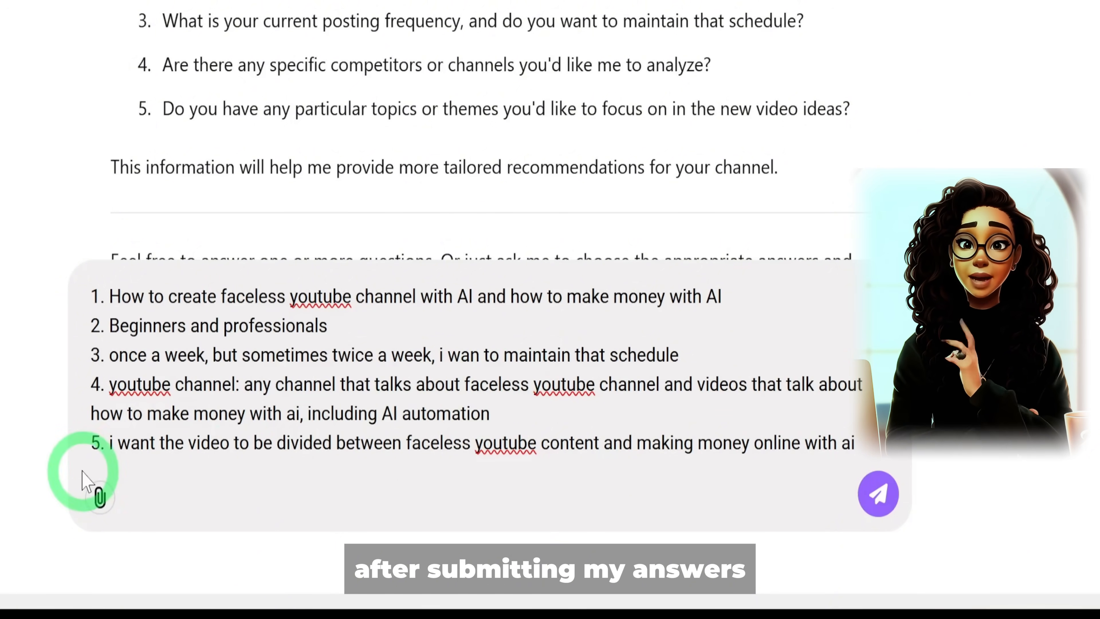
{"action": "left_click", "coordinate": [881, 503]}
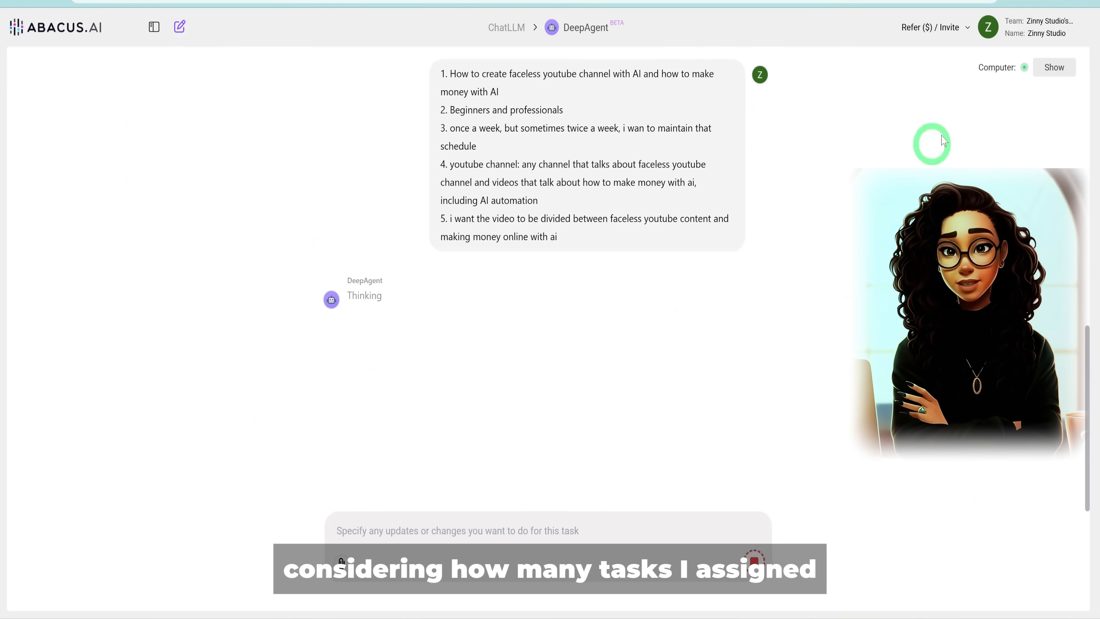
Show the agent's computer view and follow its task log through the channel and competitor analysis
{"action": "left_click", "coordinate": [1055, 67]}
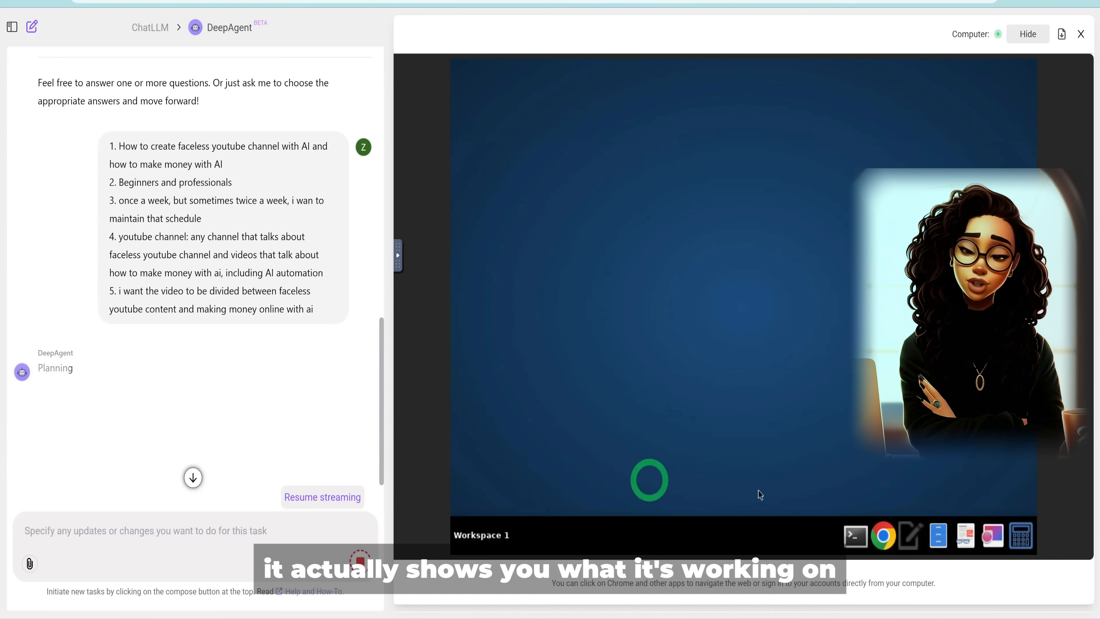
{"action": "scroll", "coordinate": [159, 431], "scroll_direction": "down", "scroll_amount": 1}
{"action": "scroll", "coordinate": [160, 430], "scroll_direction": "down", "scroll_amount": 2}
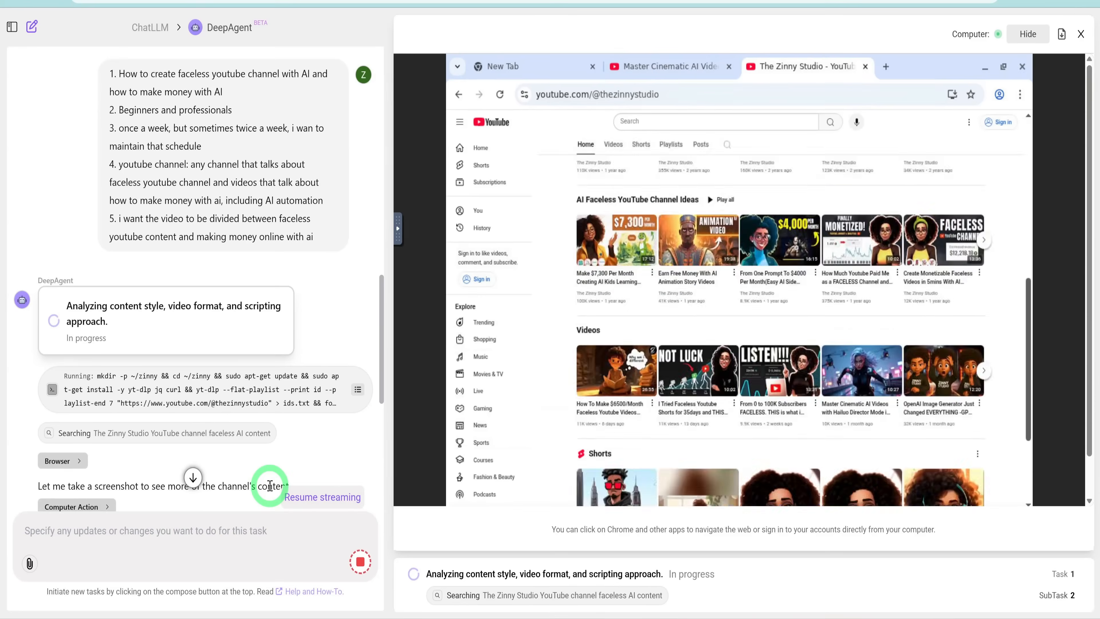
{"action": "scroll", "coordinate": [267, 359], "scroll_direction": "down", "scroll_amount": 10}
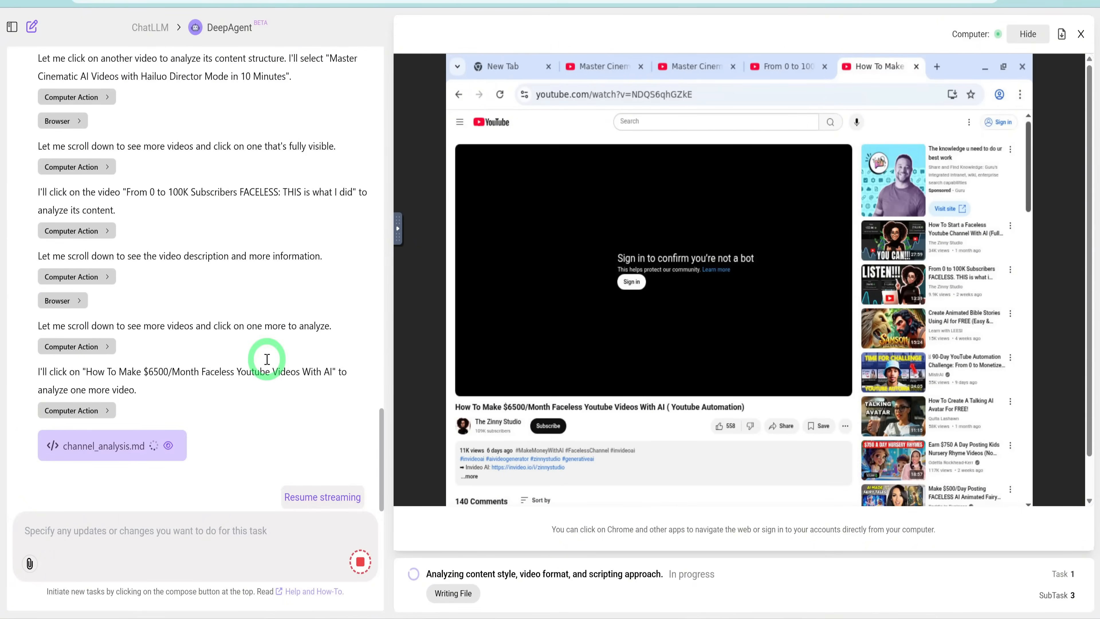
{"action": "scroll", "coordinate": [207, 401], "scroll_direction": "down", "scroll_amount": 10}
{"action": "scroll", "coordinate": [563, 315], "scroll_direction": "down", "scroll_amount": 1}
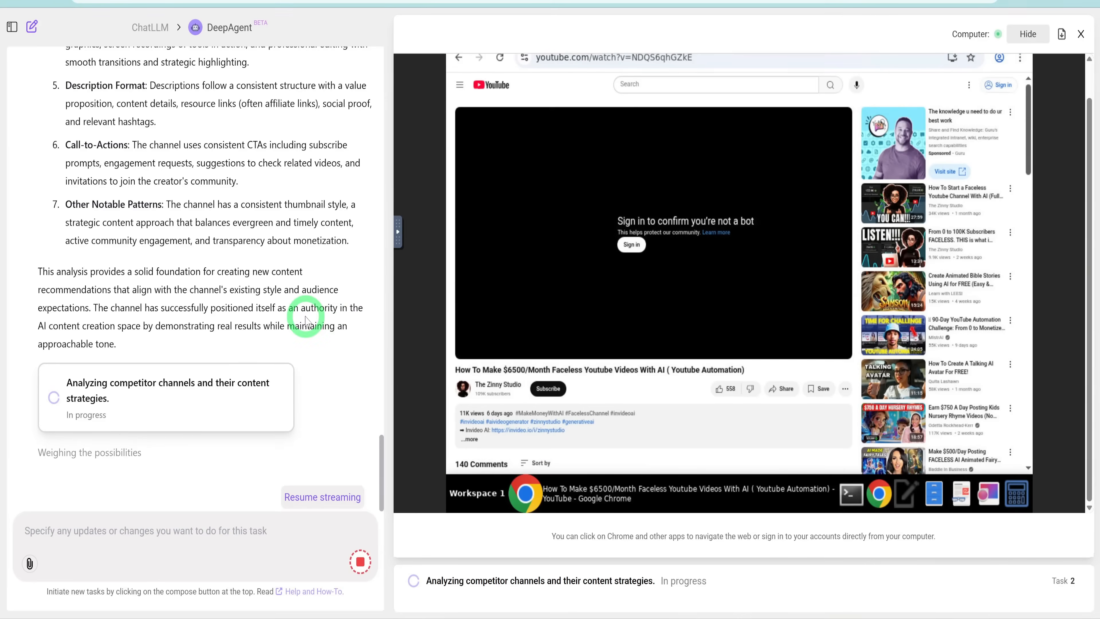
{"action": "scroll", "coordinate": [305, 320], "scroll_direction": "down", "scroll_amount": 7}
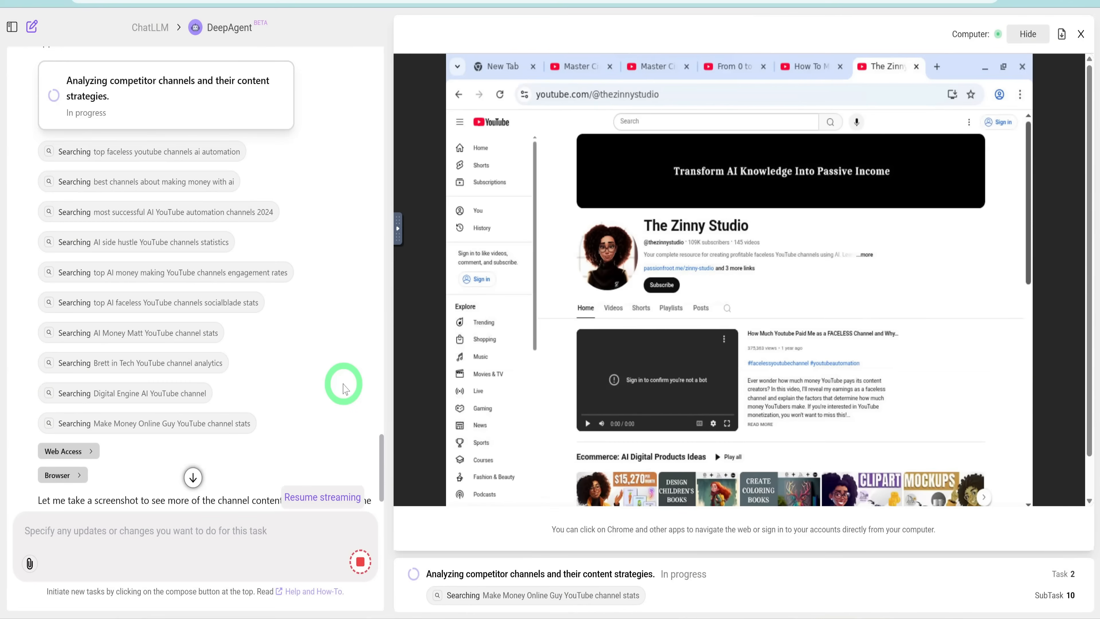
{"action": "scroll", "coordinate": [320, 288], "scroll_direction": "down", "scroll_amount": 5}
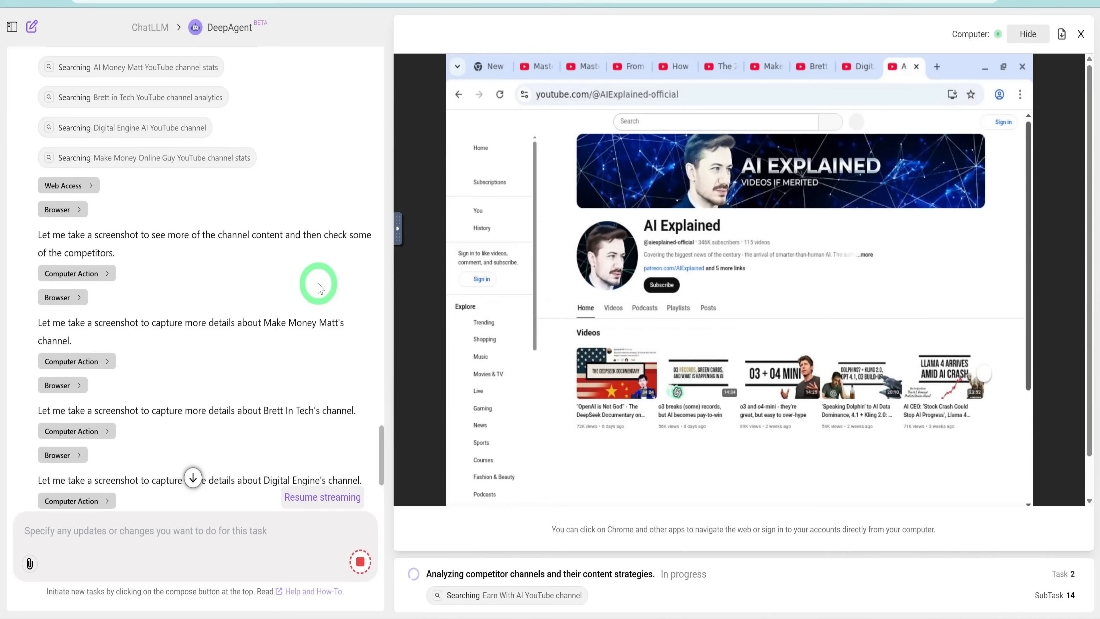
{"action": "scroll", "coordinate": [271, 306], "scroll_direction": "down", "scroll_amount": 6}
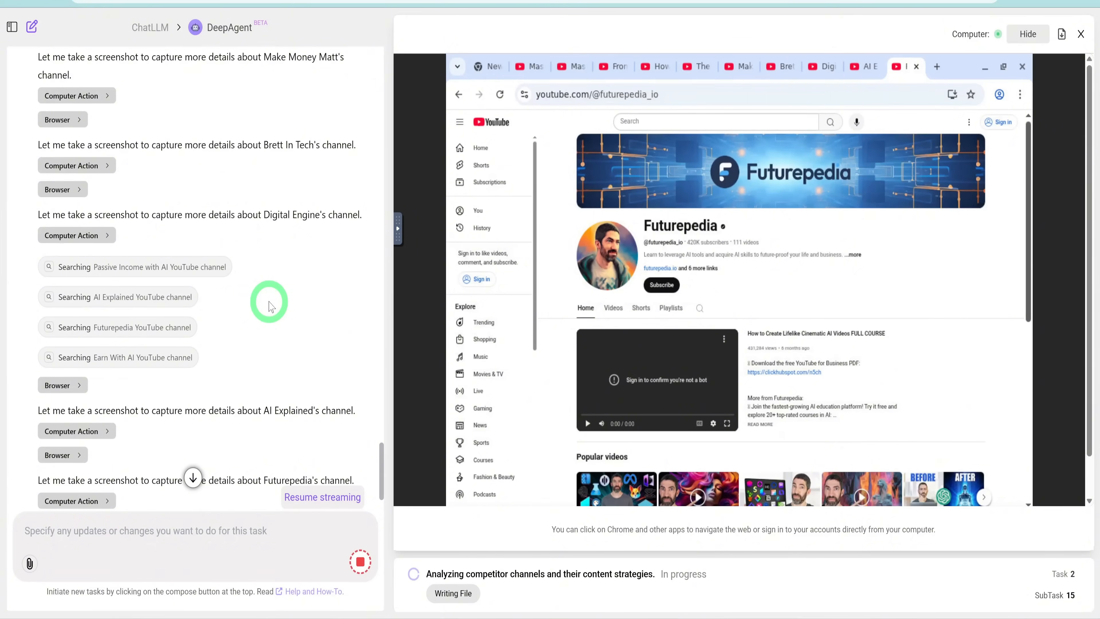
{"action": "scroll", "coordinate": [269, 302], "scroll_direction": "down", "scroll_amount": 2}
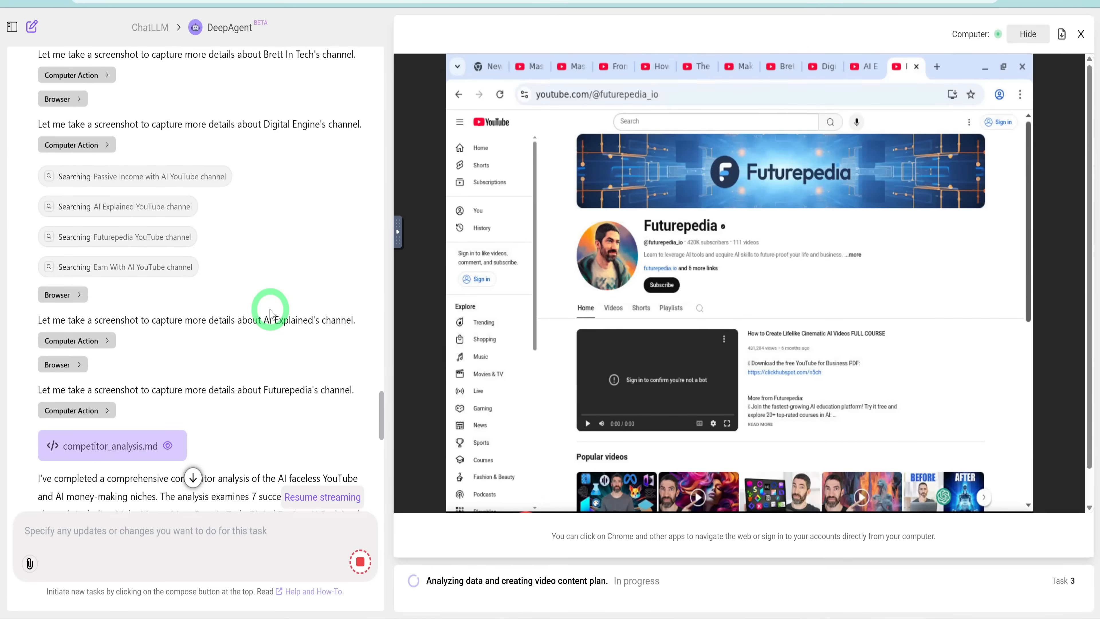
{"action": "scroll", "coordinate": [110, 275], "scroll_direction": "down", "scroll_amount": 10}
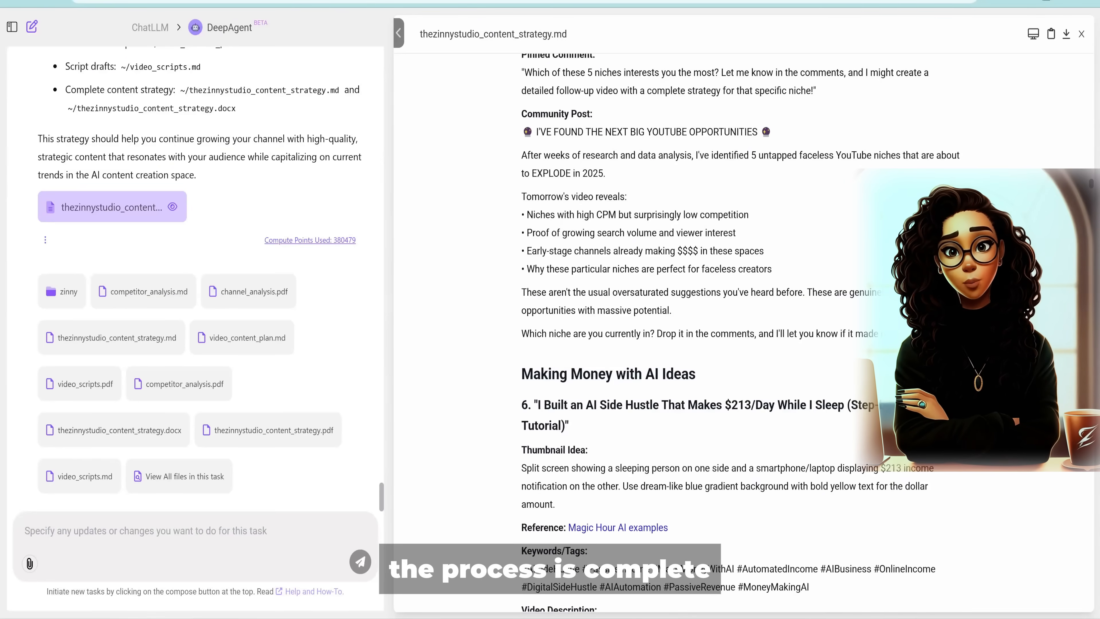
Check the compute points used and look through the table of contents of thezinnystudio_content_strategy.md
{"action": "left_click", "coordinate": [341, 242]}
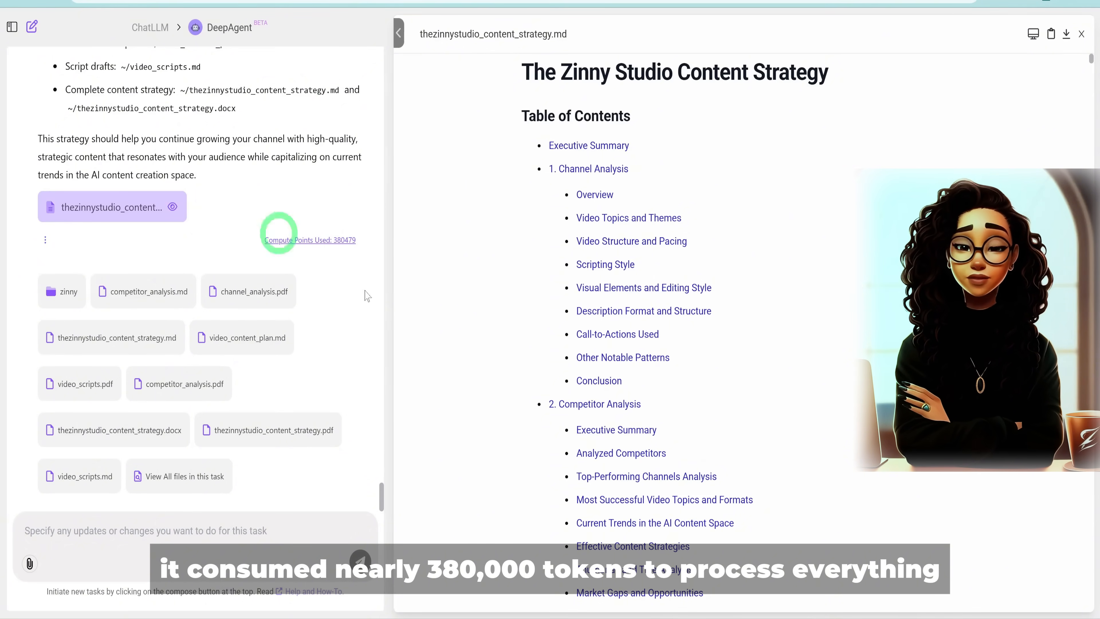
{"action": "scroll", "coordinate": [805, 282], "scroll_direction": "down", "scroll_amount": 12}
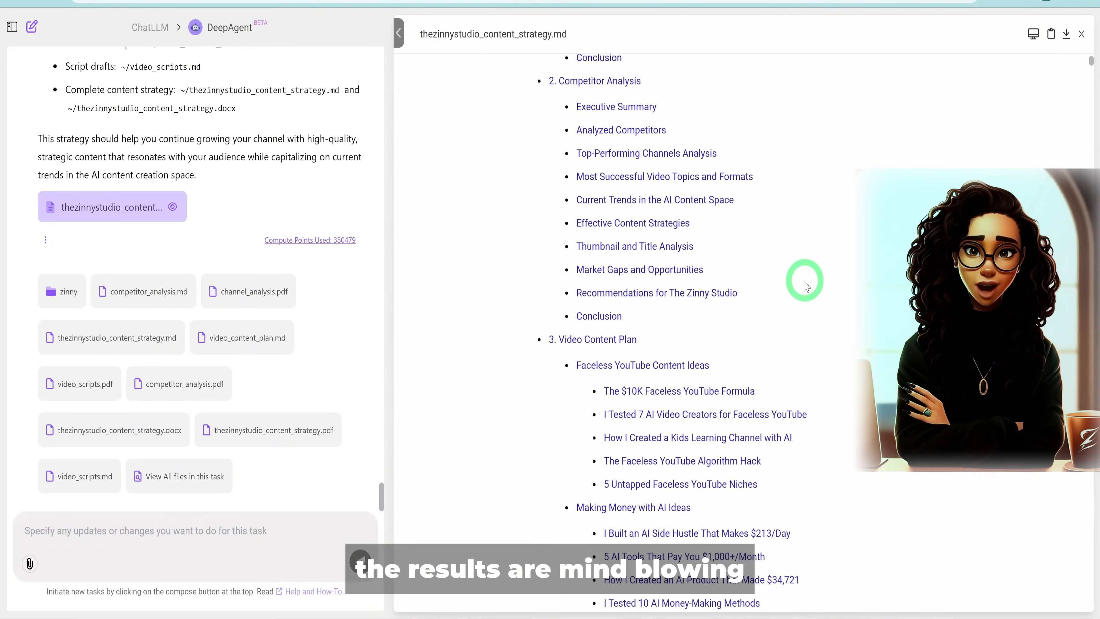
{"action": "scroll", "coordinate": [805, 282], "scroll_direction": "down", "scroll_amount": 4}
{"action": "scroll", "coordinate": [804, 280], "scroll_direction": "up", "scroll_amount": 15}
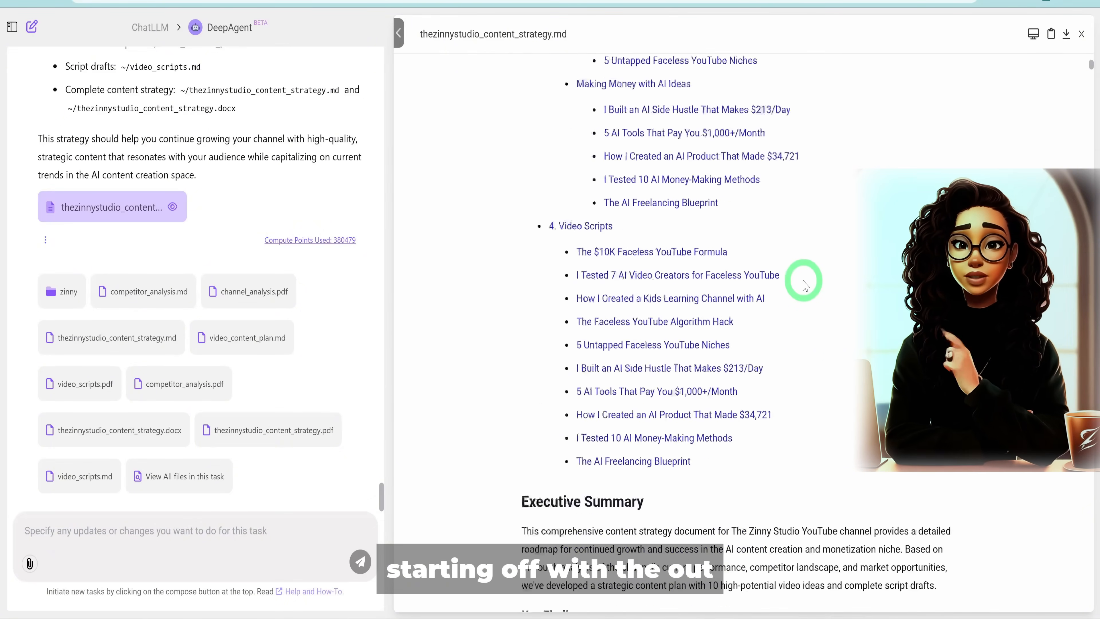
{"action": "scroll", "coordinate": [803, 280], "scroll_direction": "up", "scroll_amount": 2}
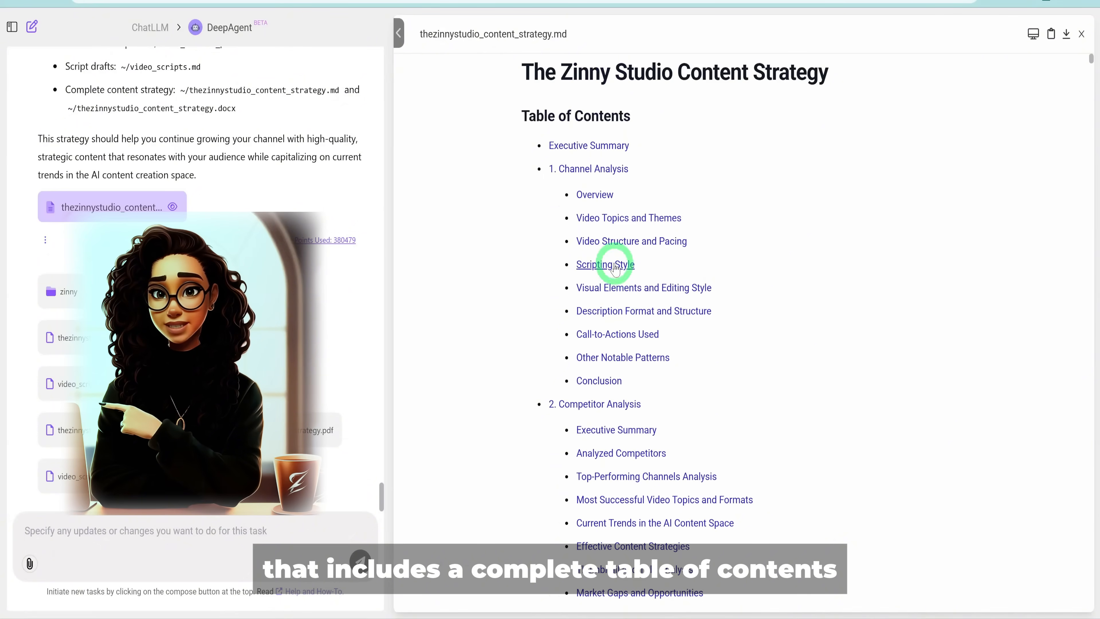
{"action": "scroll", "coordinate": [607, 282], "scroll_direction": "down", "scroll_amount": 6}
{"action": "scroll", "coordinate": [612, 299], "scroll_direction": "down", "scroll_amount": 8}
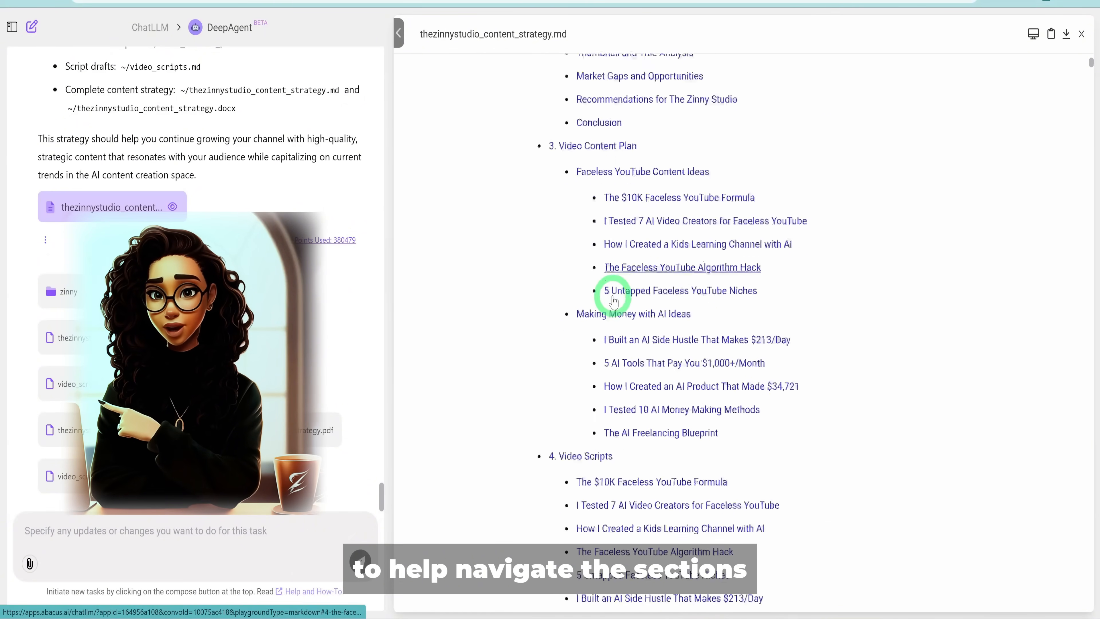
Review the channel analysis, competitor analysis, video content plan and video script entries in the strategy document's table of contents
{"action": "scroll", "coordinate": [613, 299], "scroll_direction": "down", "scroll_amount": 2}
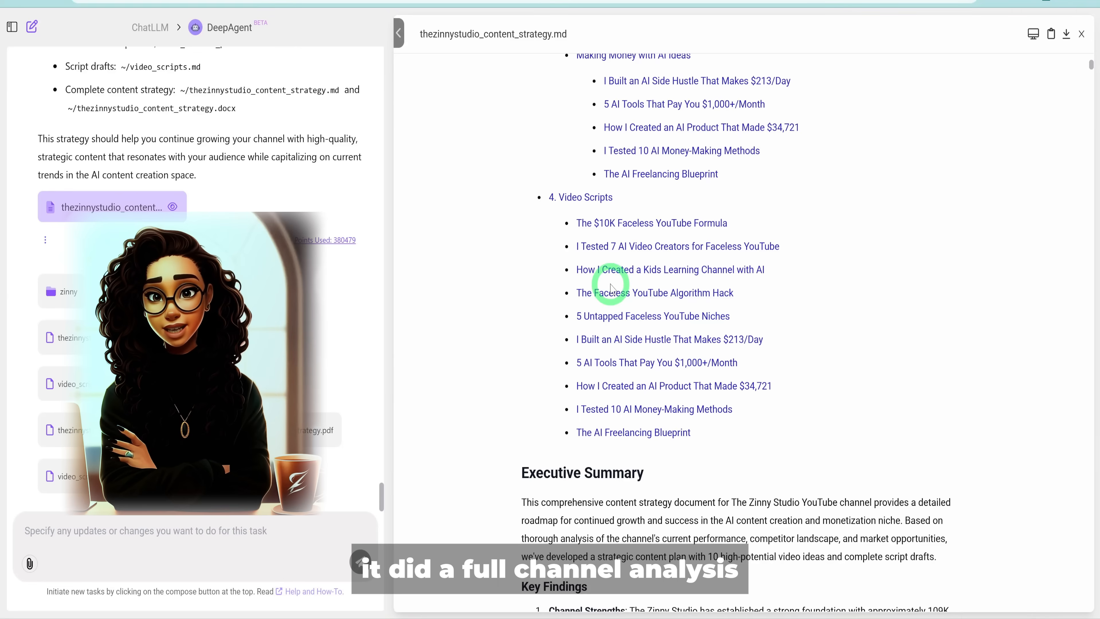
{"action": "scroll", "coordinate": [592, 289], "scroll_direction": "up", "scroll_amount": 15}
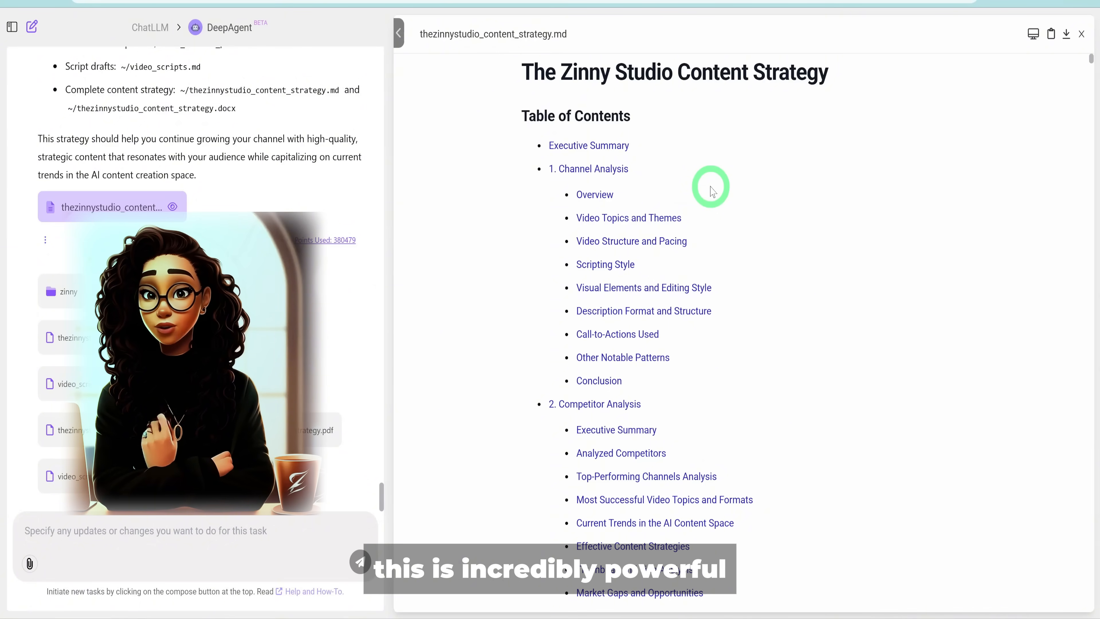
{"action": "scroll", "coordinate": [699, 286], "scroll_direction": "down", "scroll_amount": 4}
{"action": "scroll", "coordinate": [697, 215], "scroll_direction": "down", "scroll_amount": 5}
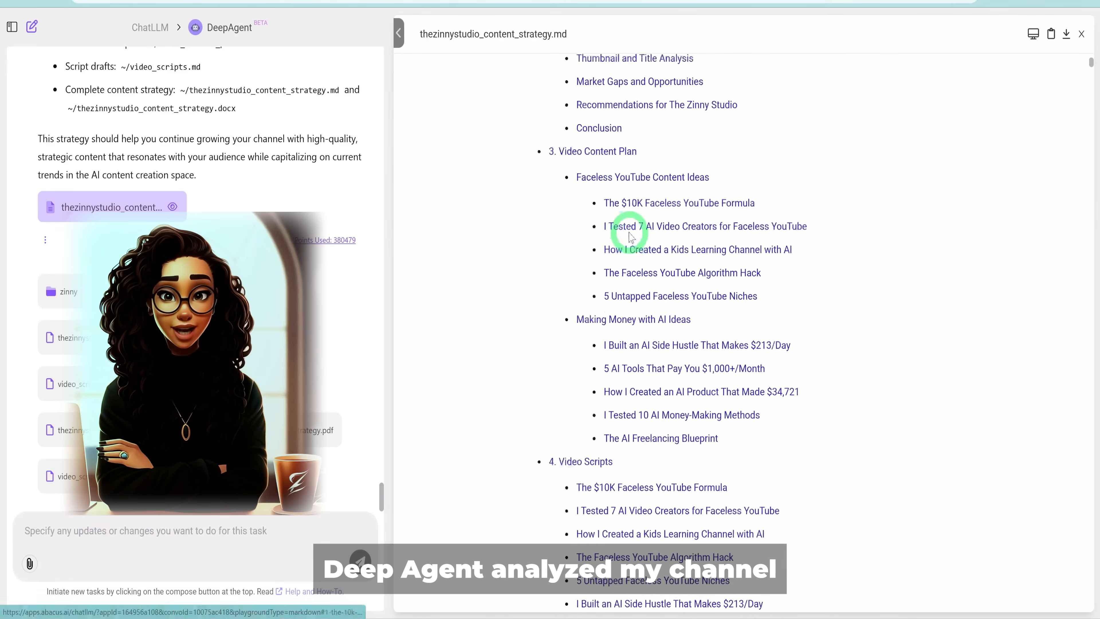
Examine the Analyzed Competitors table and the individual channel breakdowns in the competitor analysis section
{"action": "scroll", "coordinate": [631, 162], "scroll_direction": "down", "scroll_amount": 5}
{"action": "scroll", "coordinate": [642, 213], "scroll_direction": "down", "scroll_amount": 20}
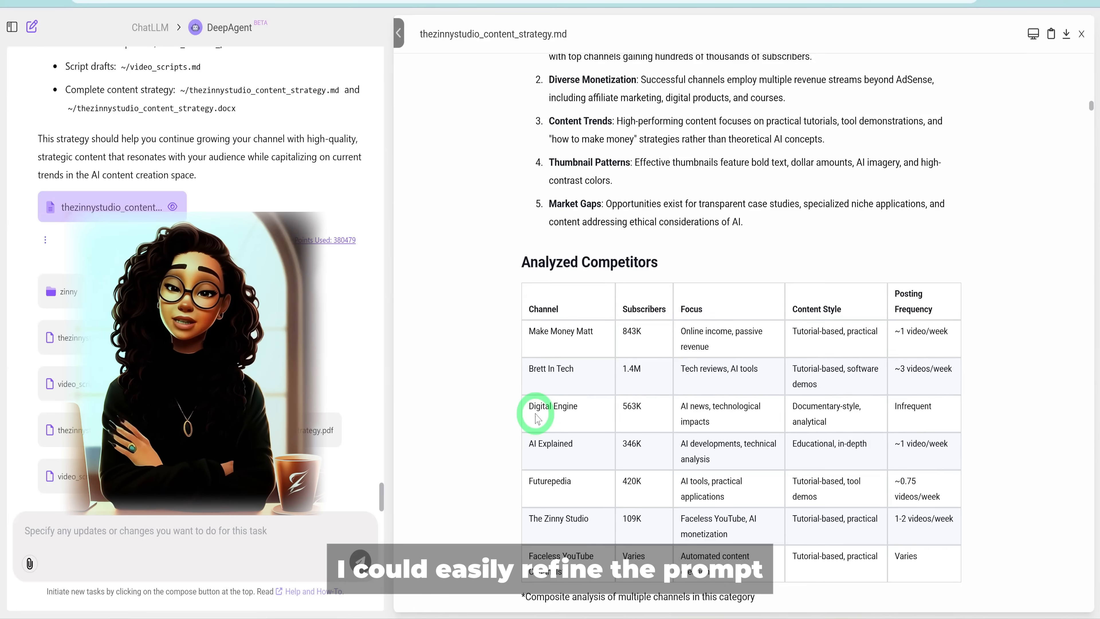
{"action": "scroll", "coordinate": [537, 418], "scroll_direction": "down", "scroll_amount": 7}
{"action": "scroll", "coordinate": [558, 423], "scroll_direction": "up", "scroll_amount": 6}
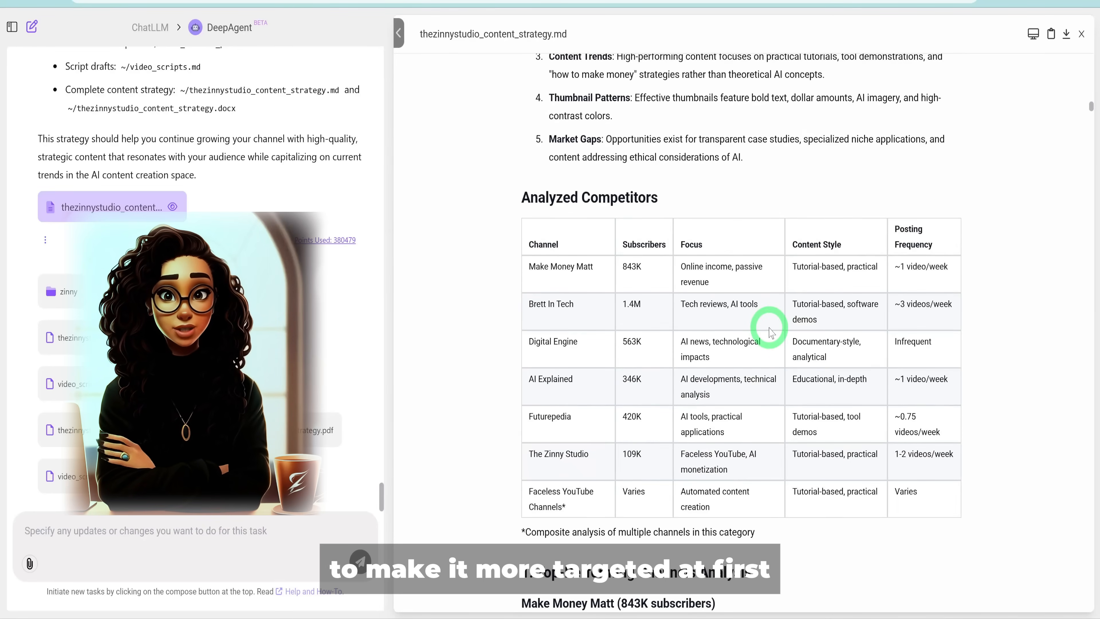
{"action": "scroll", "coordinate": [769, 332], "scroll_direction": "down", "scroll_amount": 10}
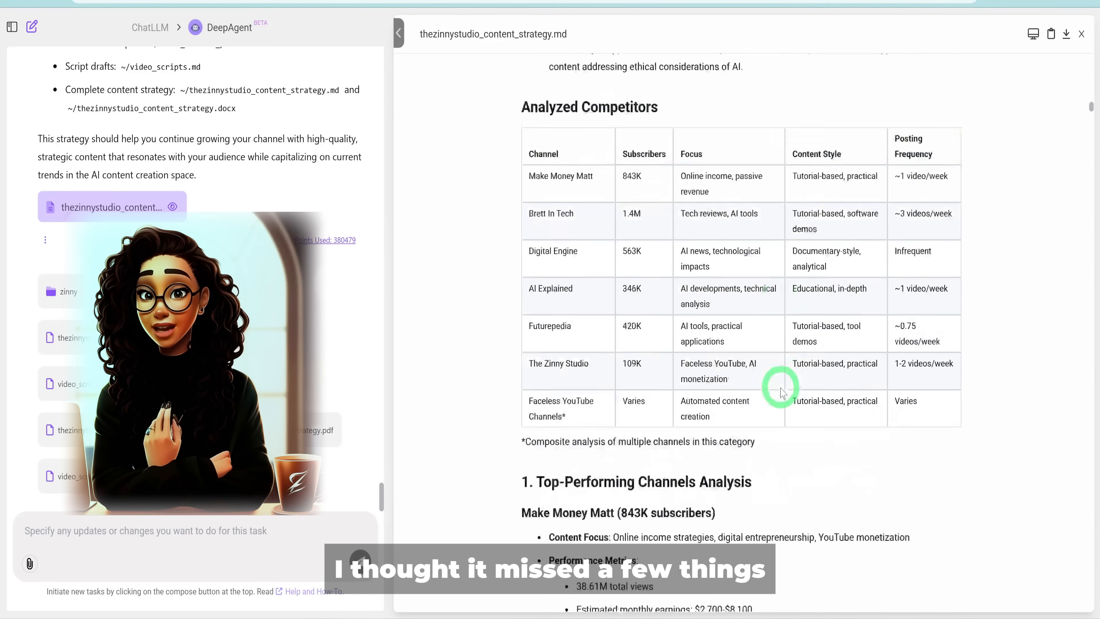
{"action": "scroll", "coordinate": [781, 381], "scroll_direction": "down", "scroll_amount": 15}
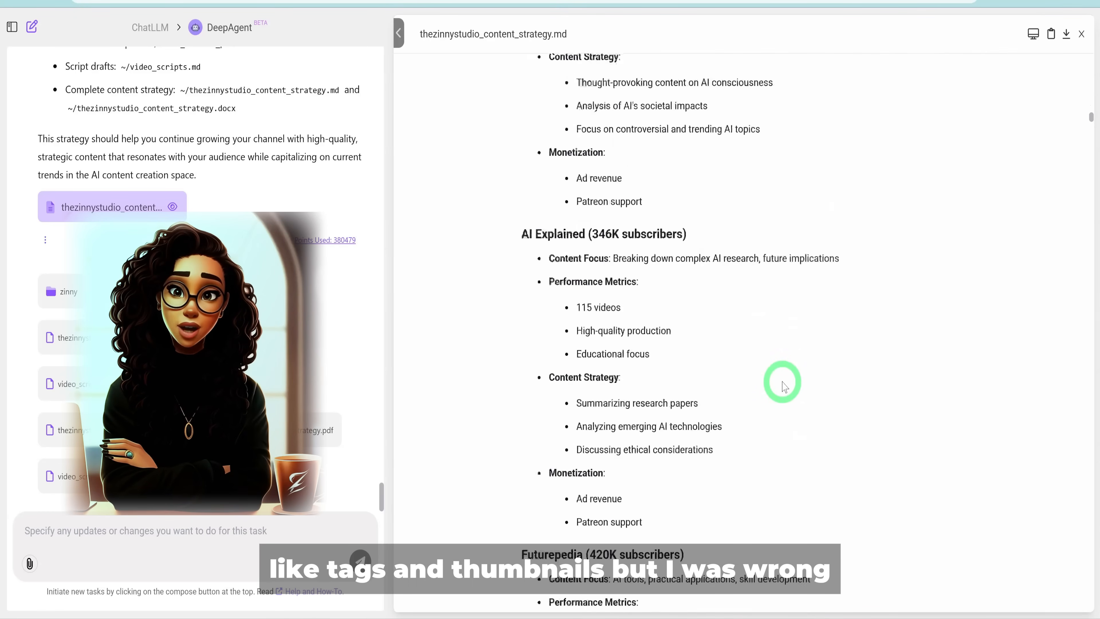
Read the thumbnail ideas, keywords, descriptions, pinned comments and community posts for video ideas 9 and 10 in the content plan
{"action": "left_click_drag", "start_coordinate": [1090, 119], "coordinate": [1090, 206]}
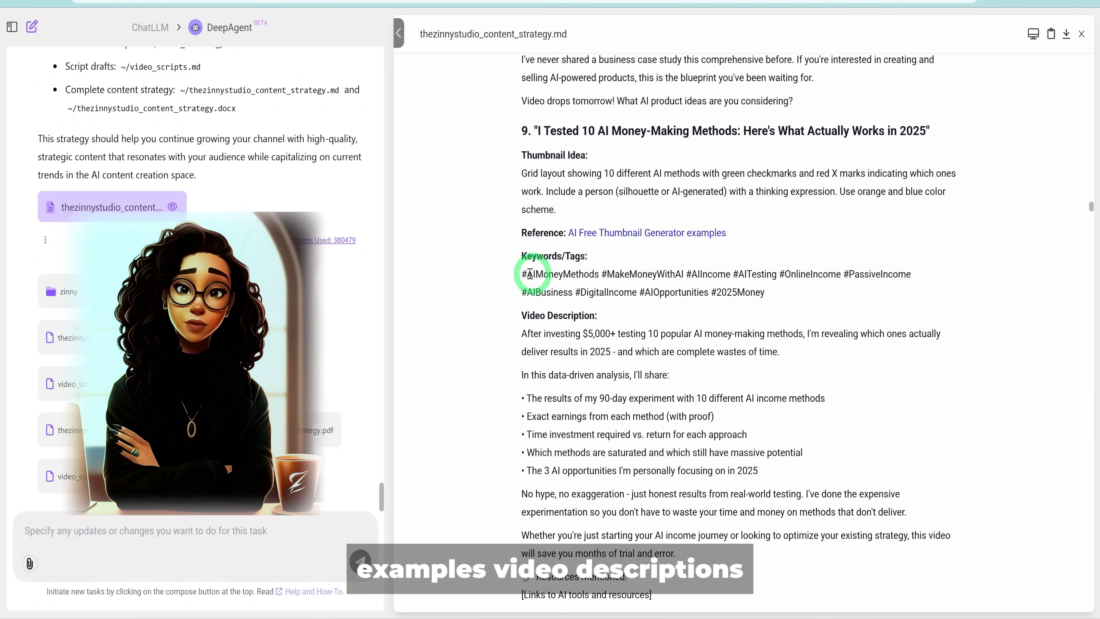
{"action": "scroll", "coordinate": [765, 405], "scroll_direction": "down", "scroll_amount": 1}
{"action": "scroll", "coordinate": [765, 405], "scroll_direction": "down", "scroll_amount": 7}
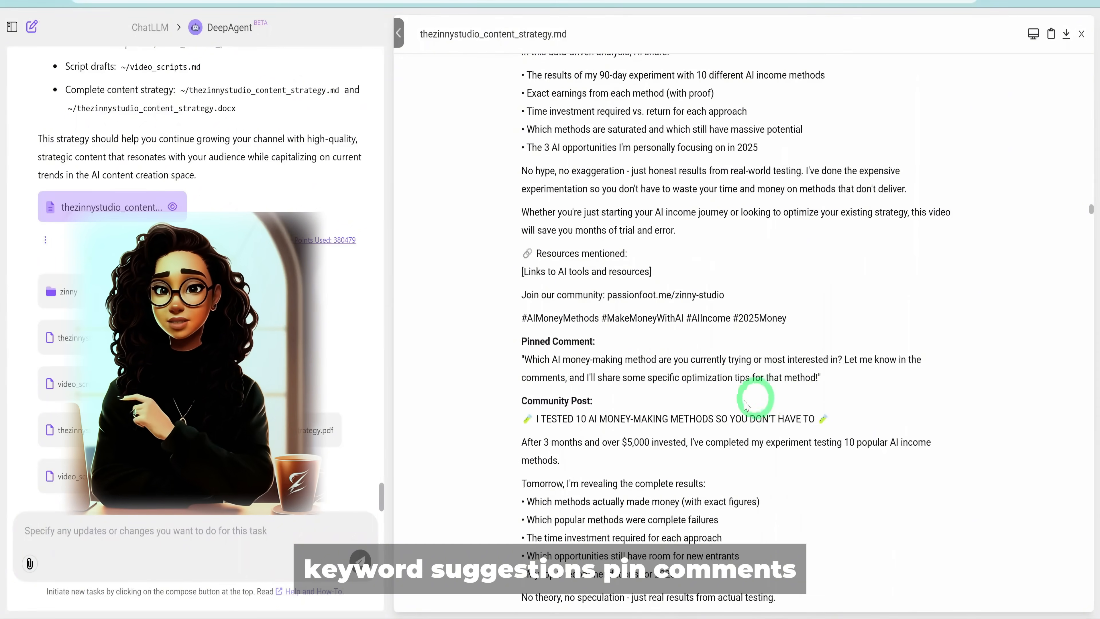
{"action": "scroll", "coordinate": [864, 380], "scroll_direction": "down", "scroll_amount": 3}
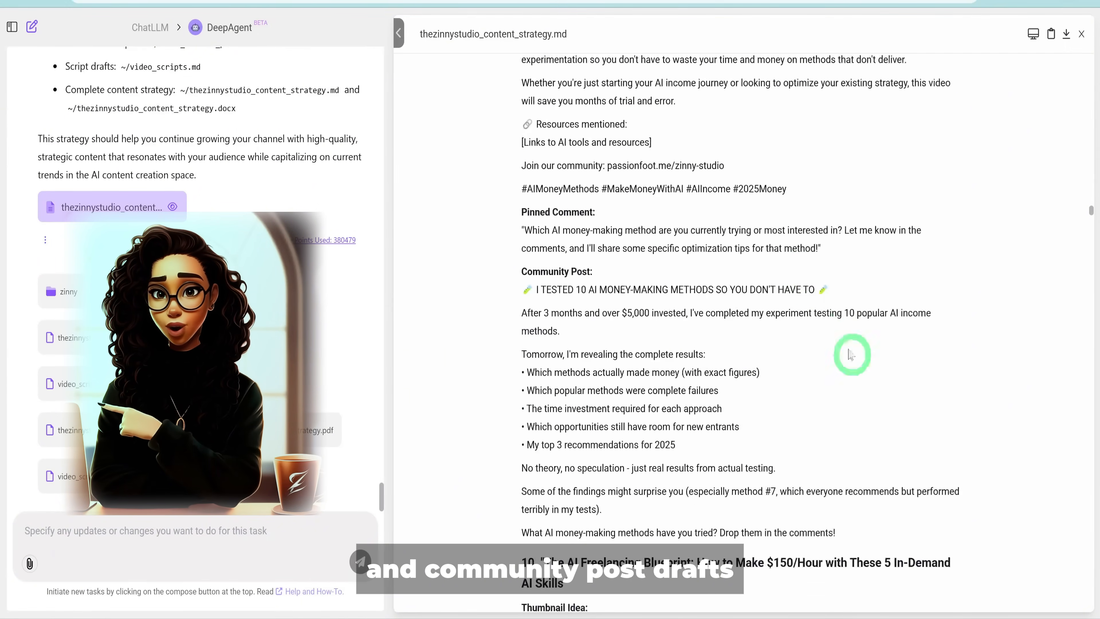
{"action": "scroll", "coordinate": [670, 463], "scroll_direction": "down", "scroll_amount": 7}
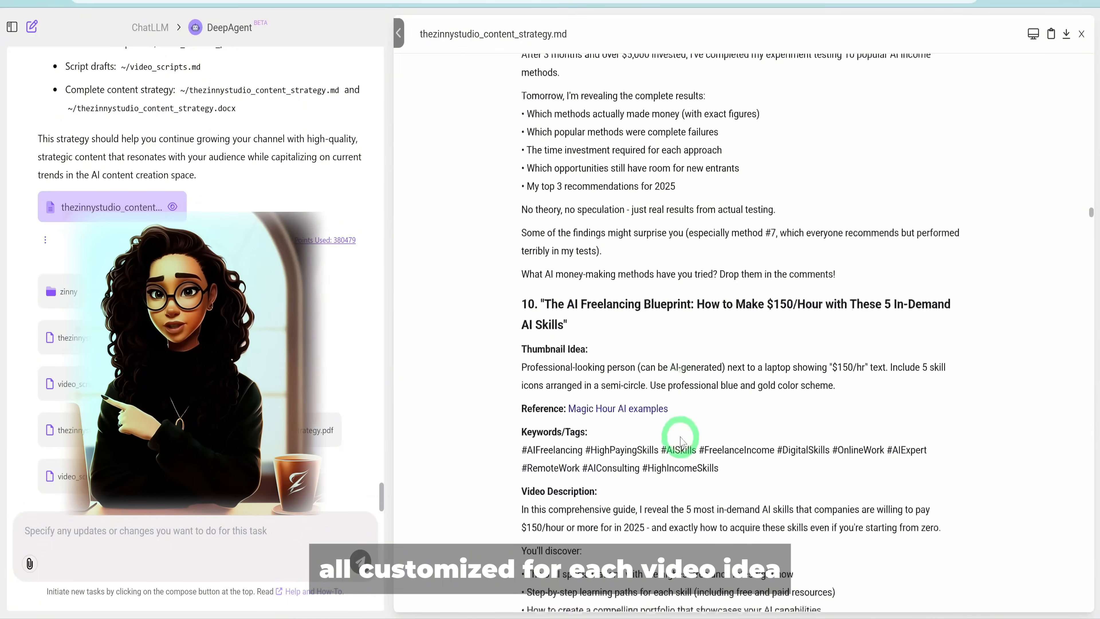
{"action": "scroll", "coordinate": [681, 438], "scroll_direction": "down", "scroll_amount": 19}
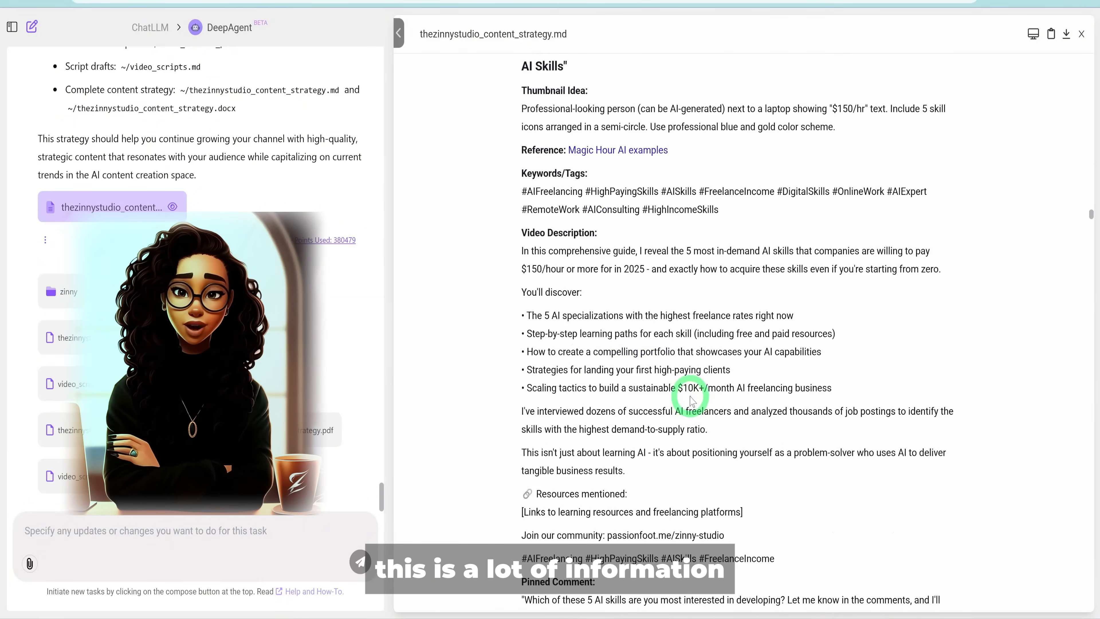
{"action": "scroll", "coordinate": [693, 396], "scroll_direction": "down", "scroll_amount": 4}
{"action": "scroll", "coordinate": [690, 392], "scroll_direction": "up", "scroll_amount": 16}
{"action": "scroll", "coordinate": [728, 396], "scroll_direction": "up", "scroll_amount": 20}
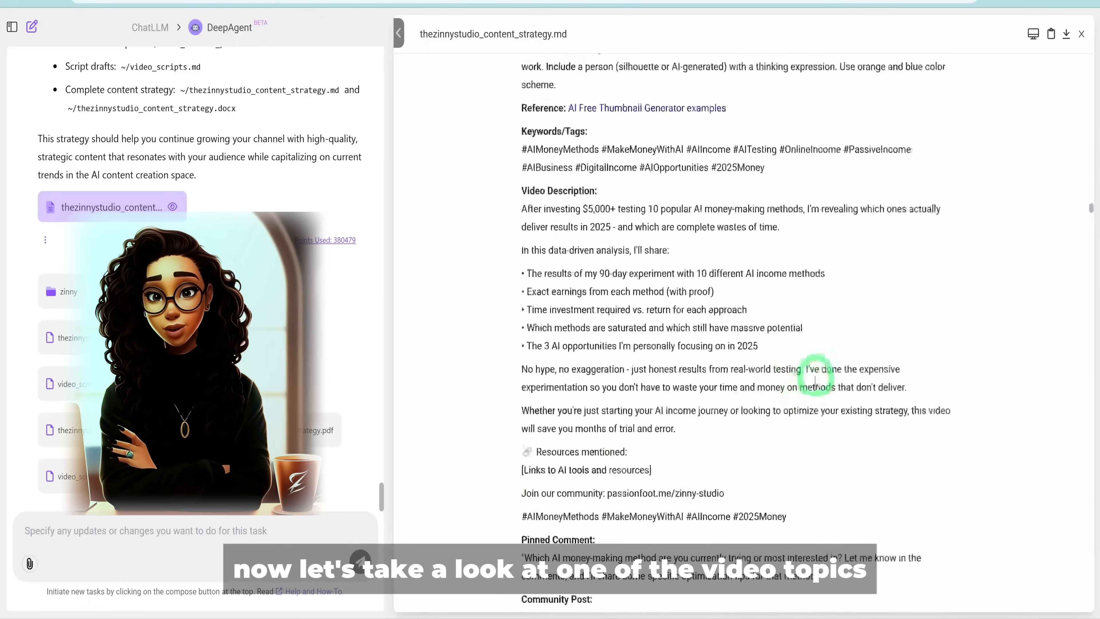
Read the third video script, about creating a kids learning channel with AI, from its introduction through its conclusion
{"action": "scroll", "coordinate": [876, 320], "scroll_direction": "up", "scroll_amount": 10}
{"action": "scroll", "coordinate": [481, 368], "scroll_direction": "down", "scroll_amount": 20}
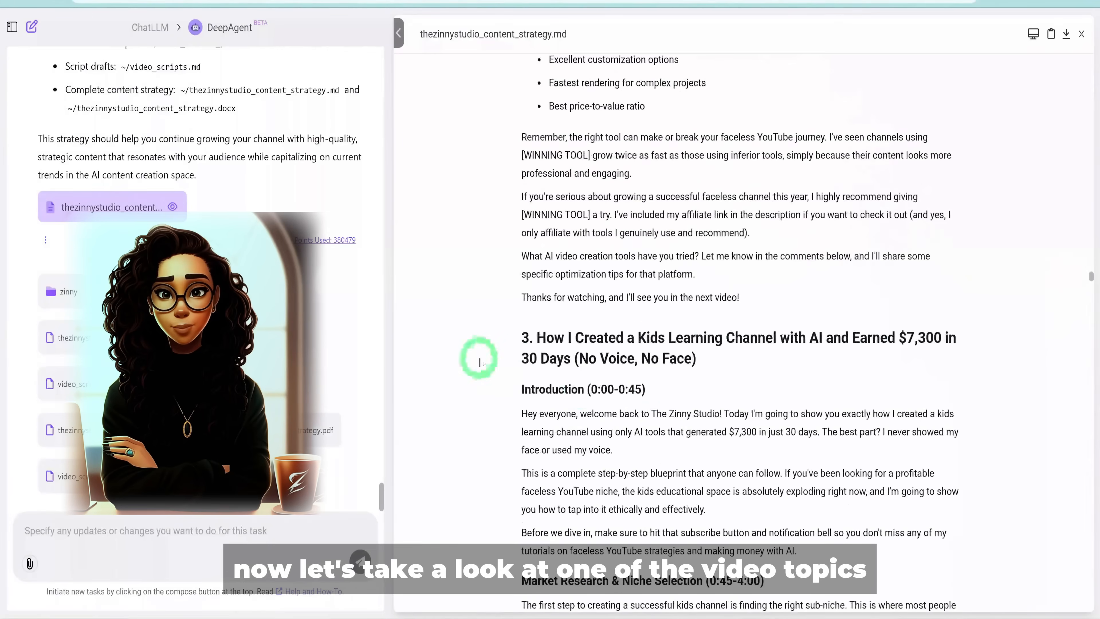
{"action": "scroll", "coordinate": [803, 371], "scroll_direction": "down", "scroll_amount": 10}
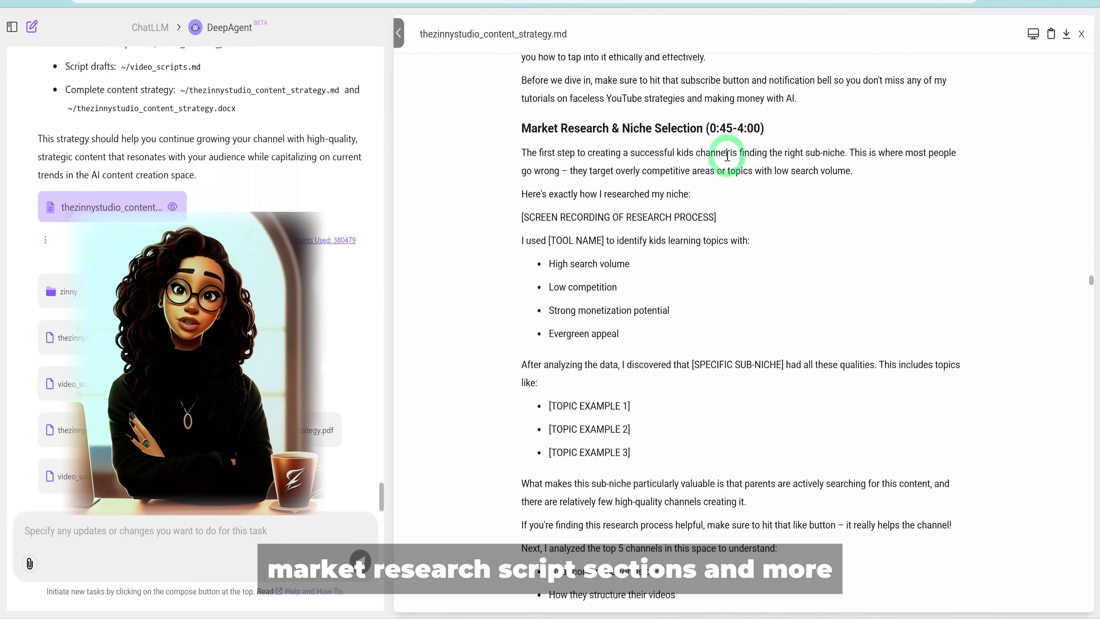
{"action": "scroll", "coordinate": [698, 156], "scroll_direction": "down", "scroll_amount": 15}
{"action": "scroll", "coordinate": [740, 182], "scroll_direction": "down", "scroll_amount": 13}
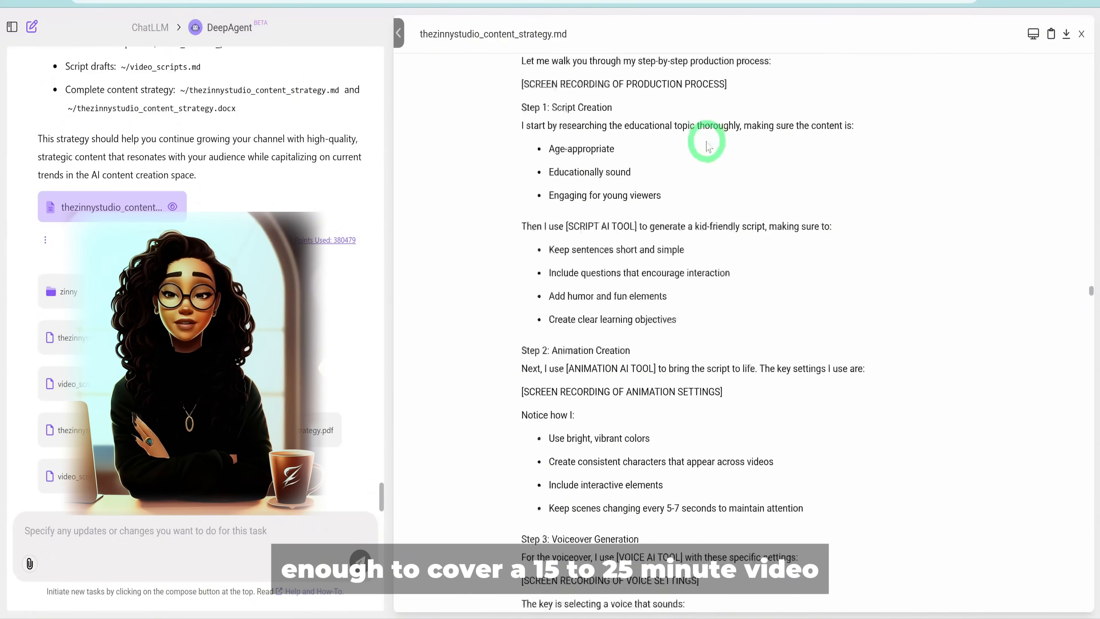
{"action": "scroll", "coordinate": [706, 141], "scroll_direction": "down", "scroll_amount": 20}
{"action": "scroll", "coordinate": [708, 145], "scroll_direction": "down", "scroll_amount": 20}
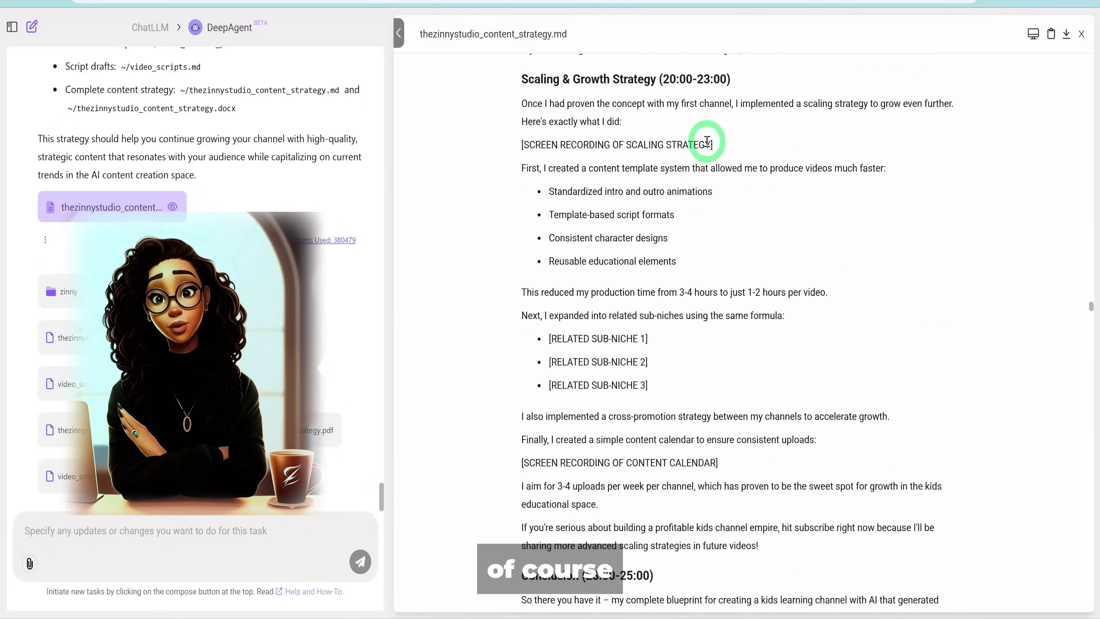
{"action": "scroll", "coordinate": [707, 141], "scroll_direction": "down", "scroll_amount": 12}
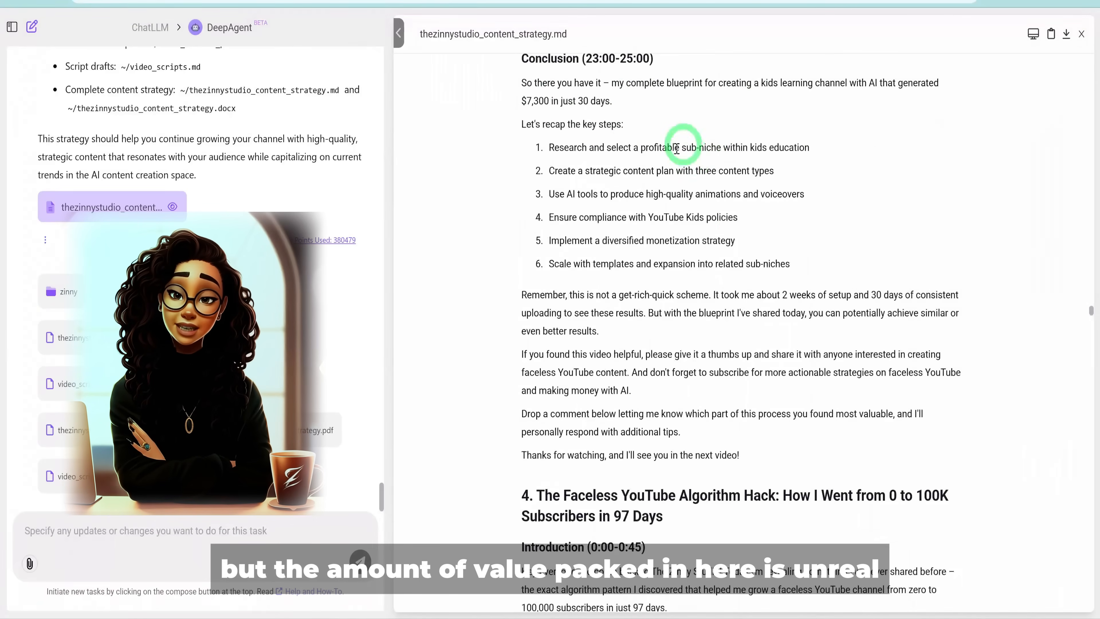
{"action": "scroll", "coordinate": [719, 173], "scroll_direction": "down", "scroll_amount": 4}
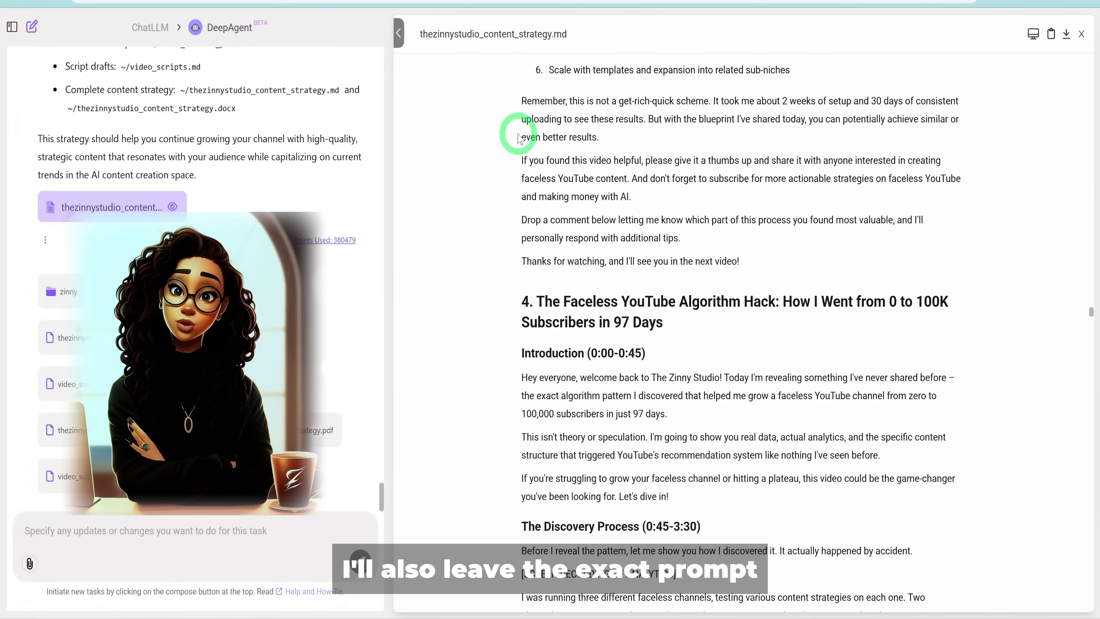
Go back over the monetization, thumbnail and YouTube Kids compliance sections of the kids learning channel script
{"action": "scroll", "coordinate": [537, 152], "scroll_direction": "up", "scroll_amount": 8}
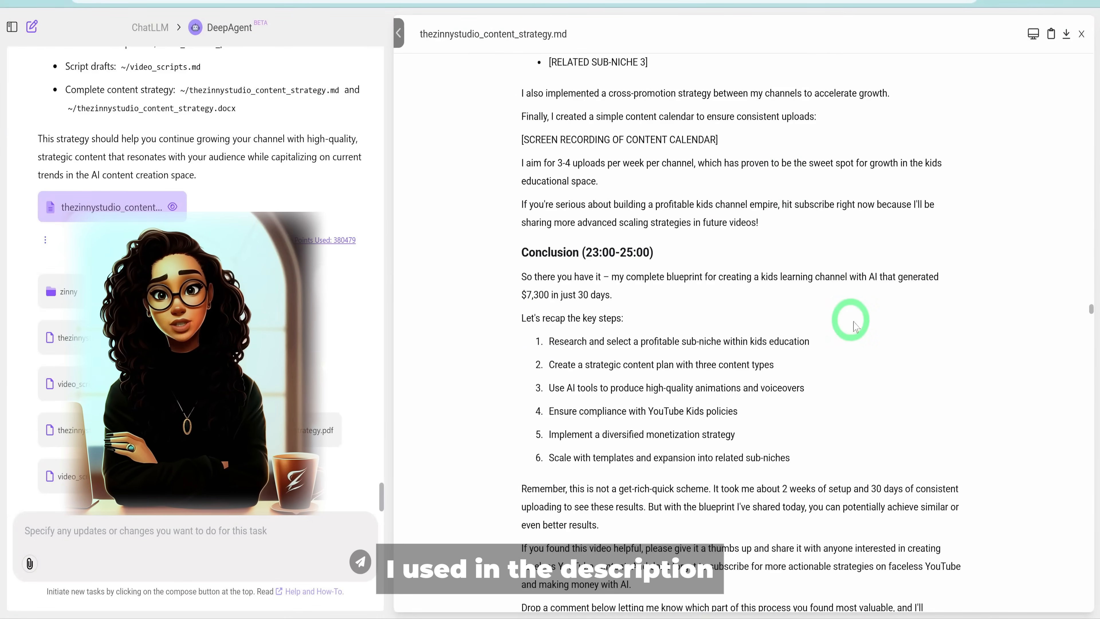
{"action": "scroll", "coordinate": [861, 329], "scroll_direction": "up", "scroll_amount": 14}
{"action": "scroll", "coordinate": [864, 308], "scroll_direction": "up", "scroll_amount": 17}
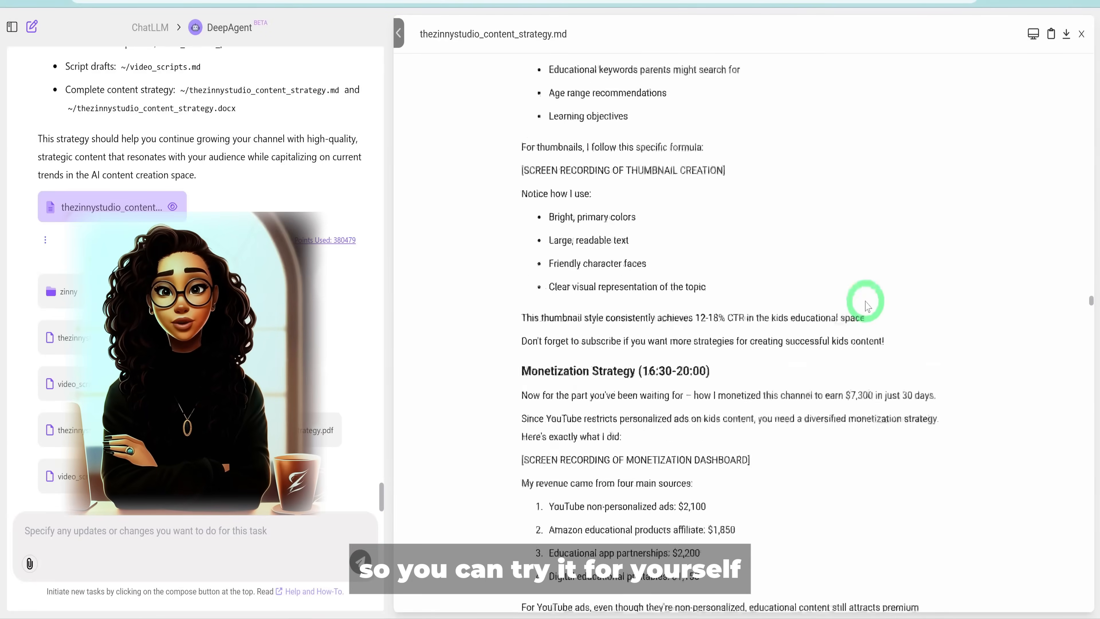
{"action": "scroll", "coordinate": [865, 306], "scroll_direction": "down", "scroll_amount": 7}
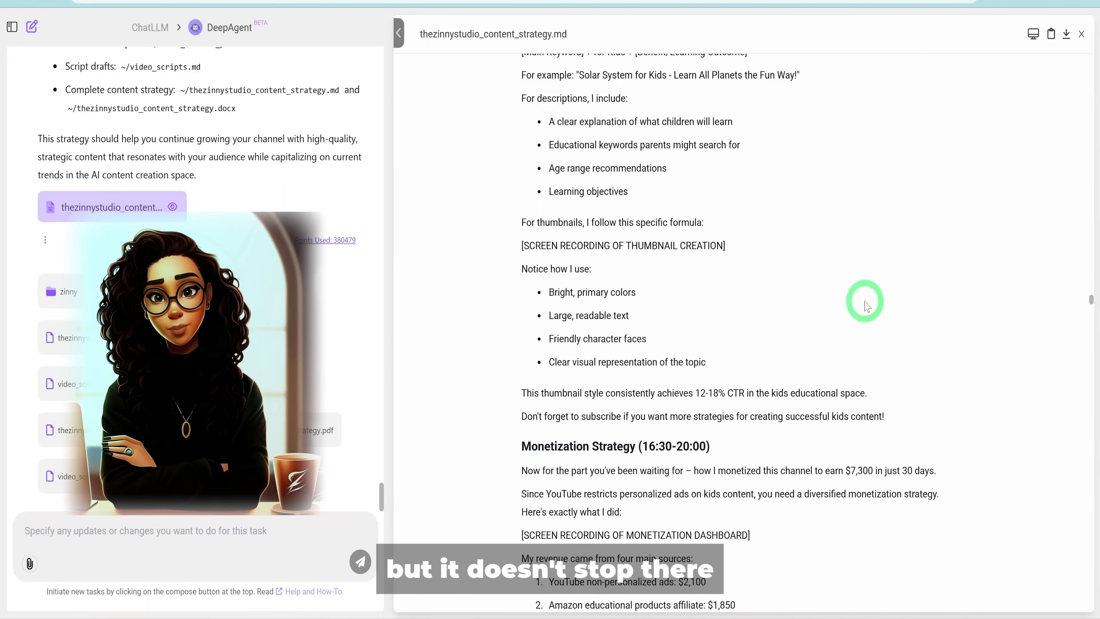
{"action": "scroll", "coordinate": [864, 306], "scroll_direction": "up", "scroll_amount": 8}
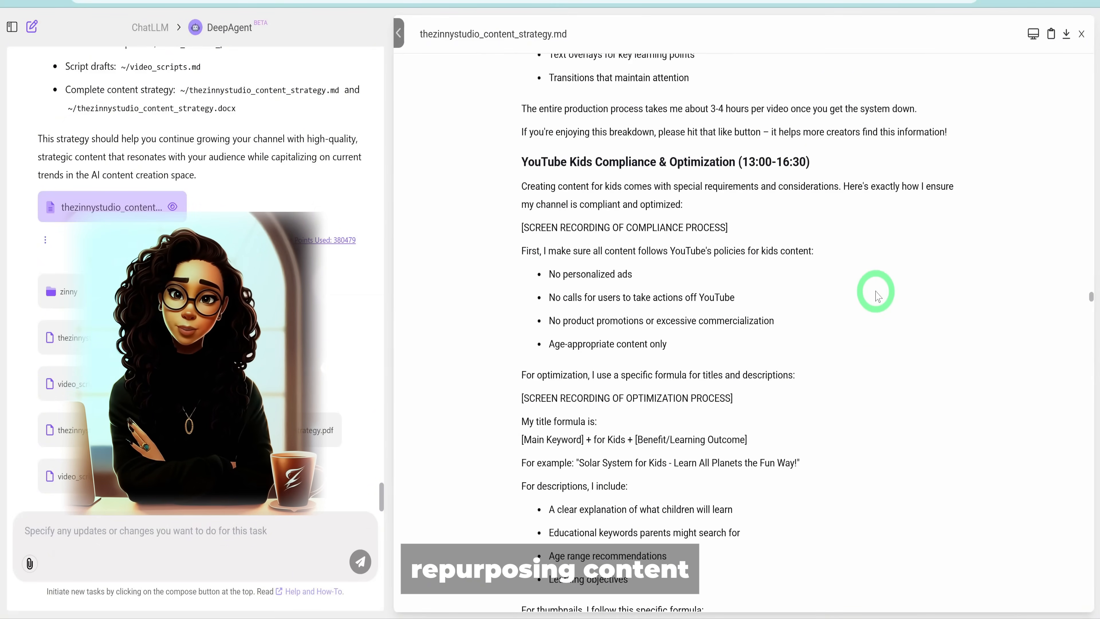
Open the earlier Newsletter Format Inquiry task from the DeepAgent home page and review its original prompt and faceless_youtube_newsletter.md
{"action": "left_click", "coordinate": [229, 27]}
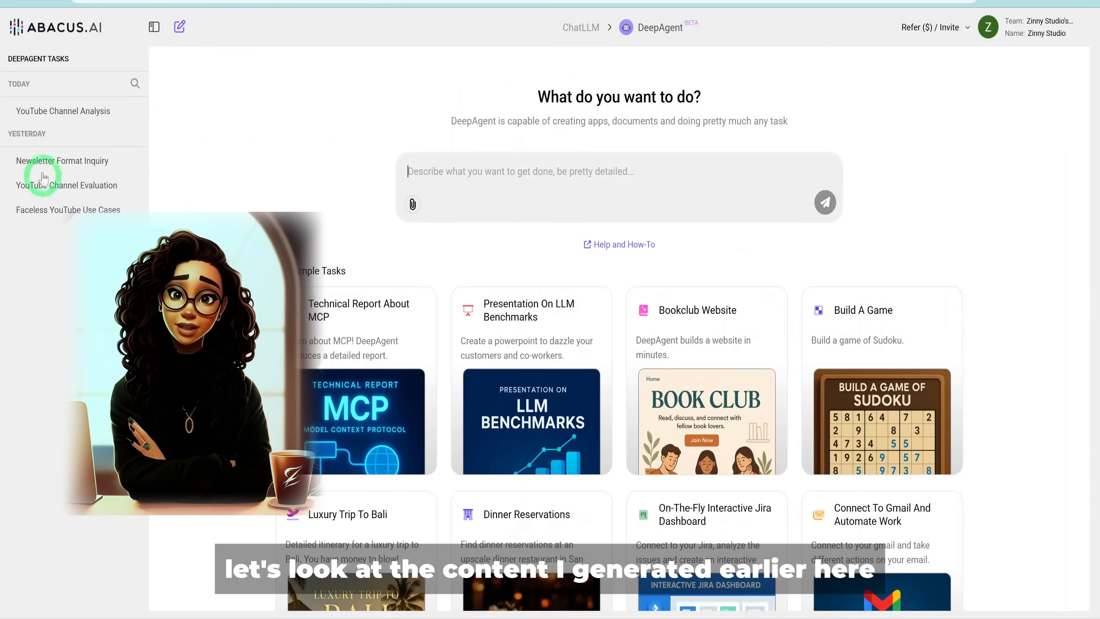
{"action": "left_click", "coordinate": [50, 161]}
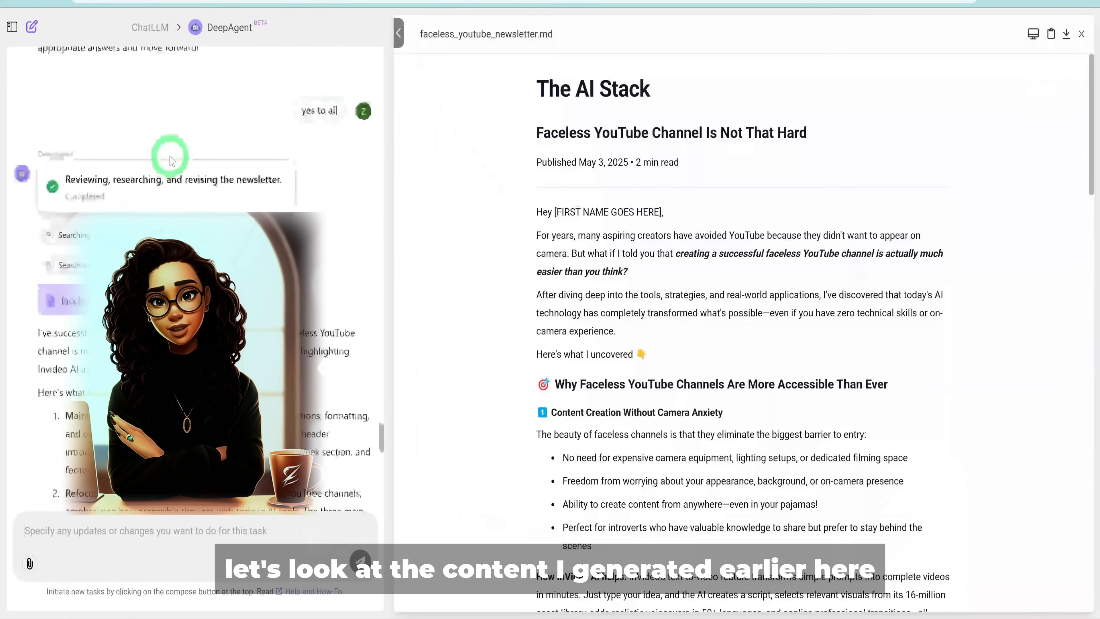
{"action": "scroll", "coordinate": [179, 154], "scroll_direction": "up", "scroll_amount": 20}
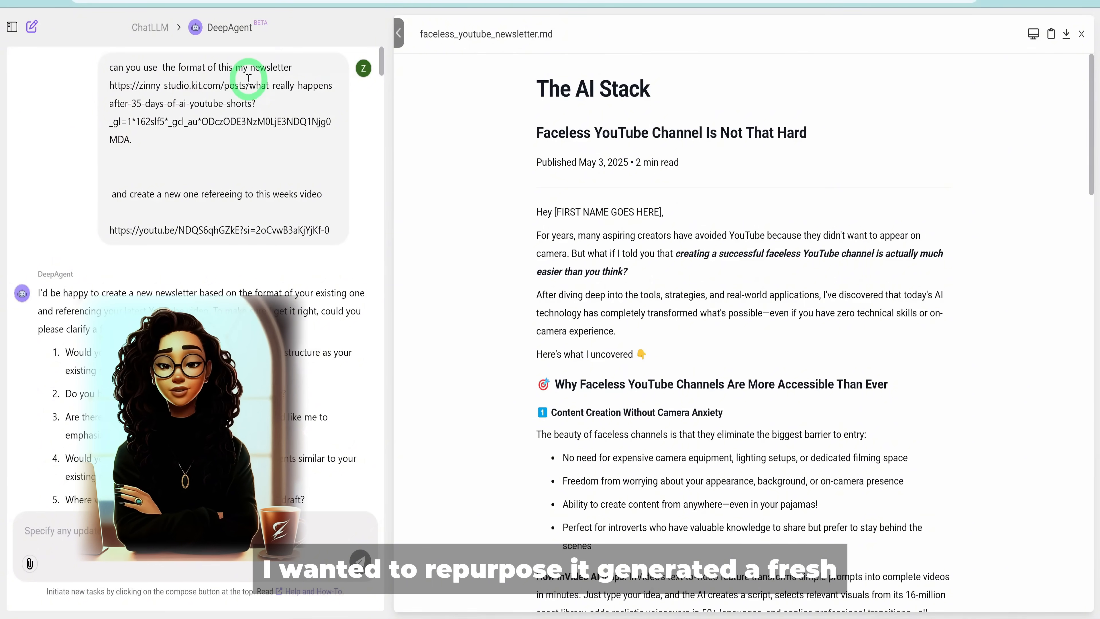
{"action": "scroll", "coordinate": [896, 241], "scroll_direction": "down", "scroll_amount": 20}
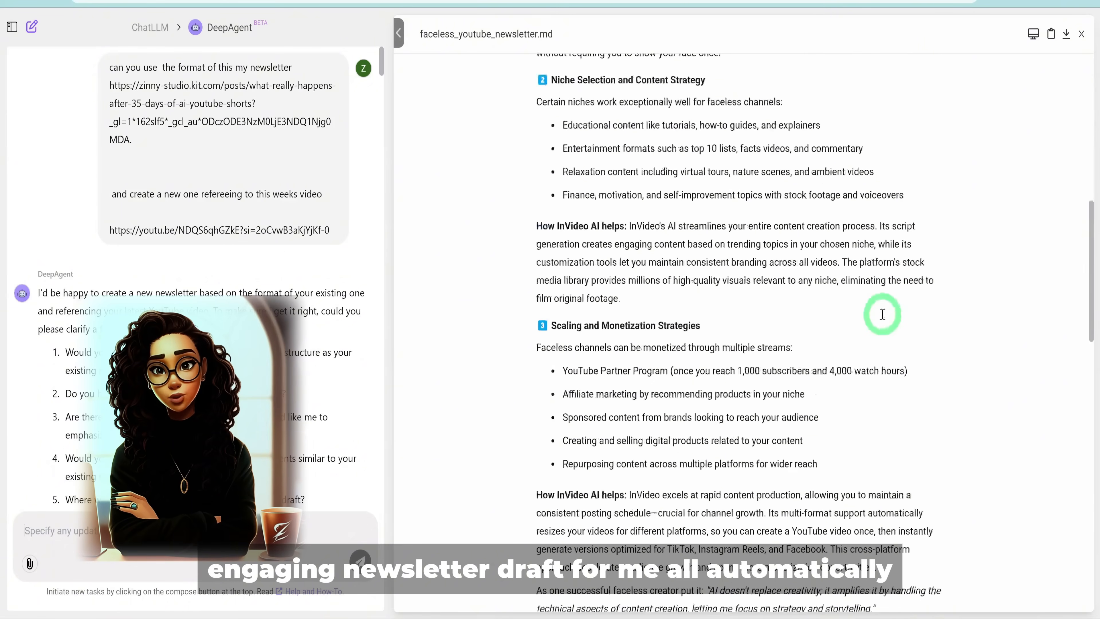
{"action": "scroll", "coordinate": [883, 317], "scroll_direction": "down", "scroll_amount": 10}
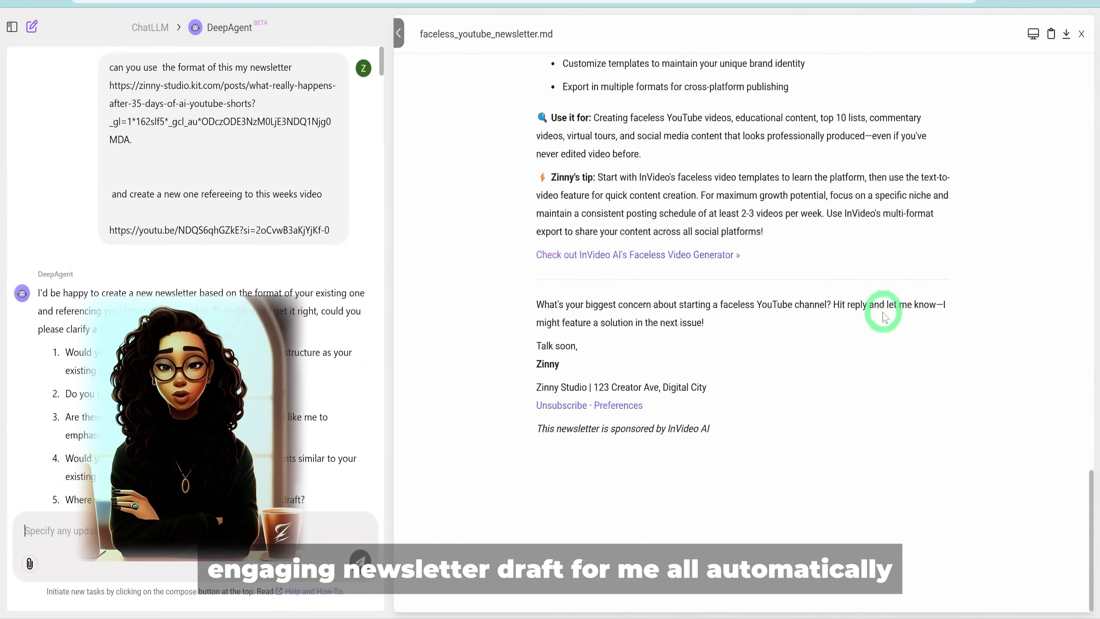